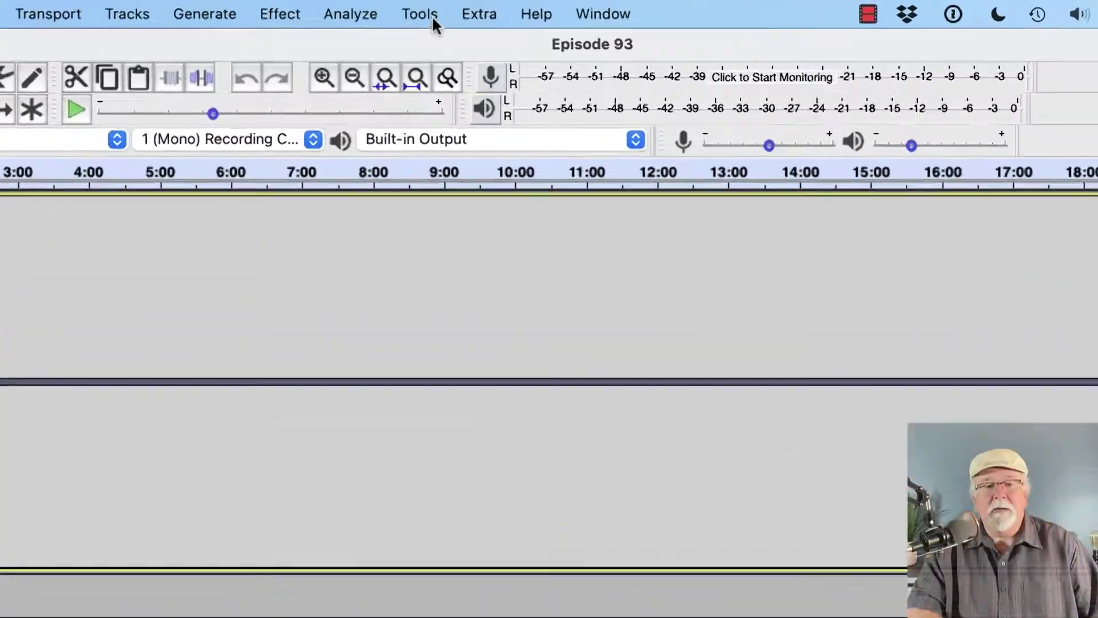
Review the commands and parameters of the Export WAV 2.4.2 macro in a widened macro manager, and close it without changes
left_click(464, 7)
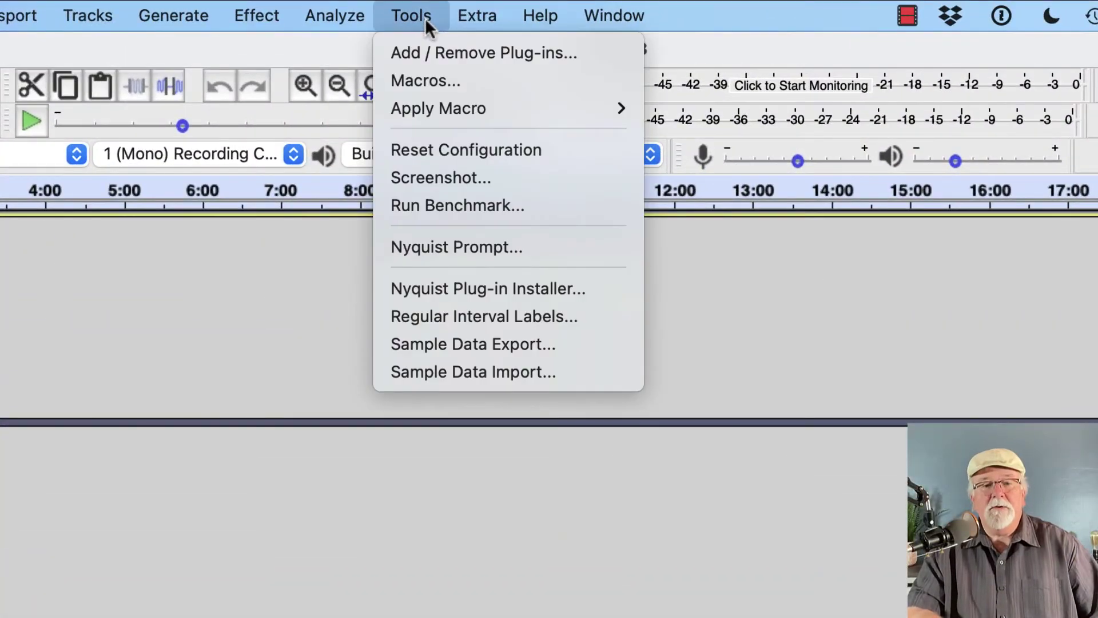
left_click(423, 80)
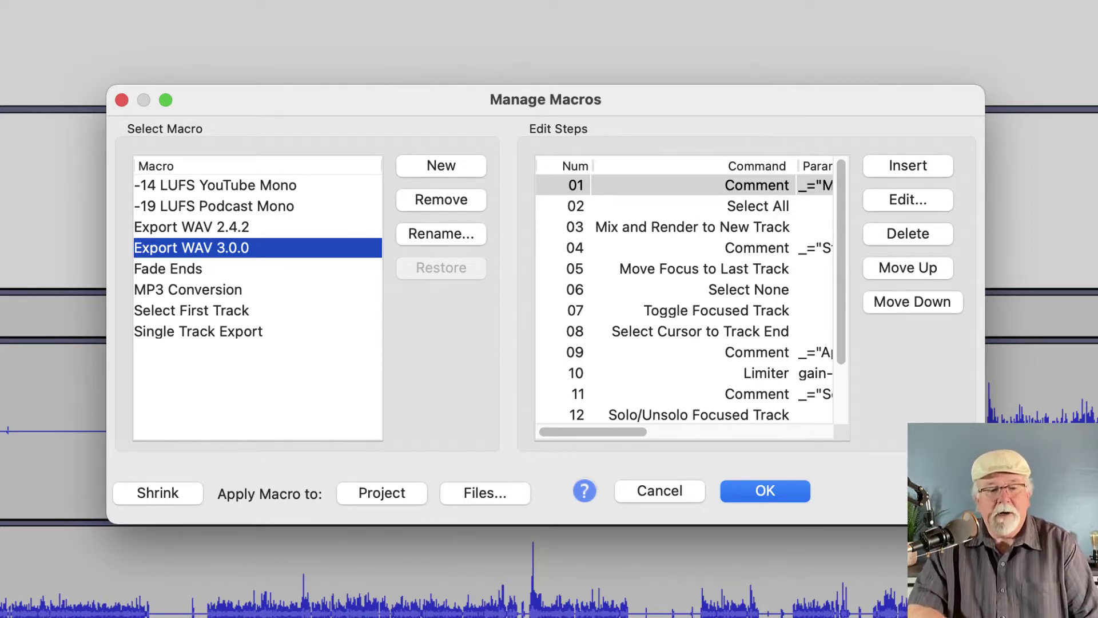
left_click(233, 226)
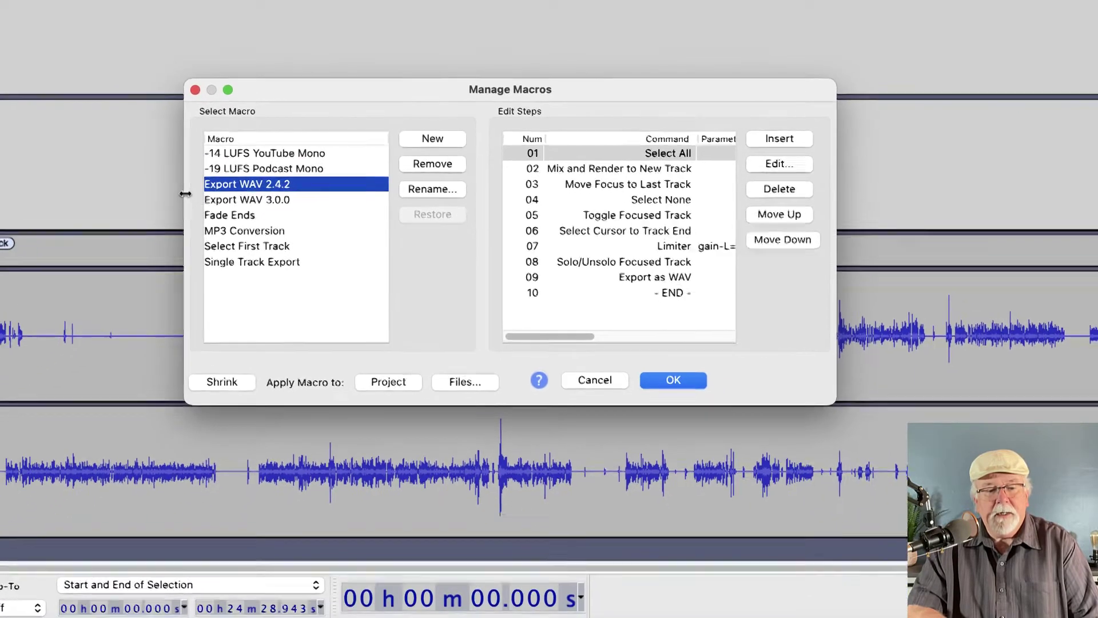
left_click_drag(184, 193, 21, 192)
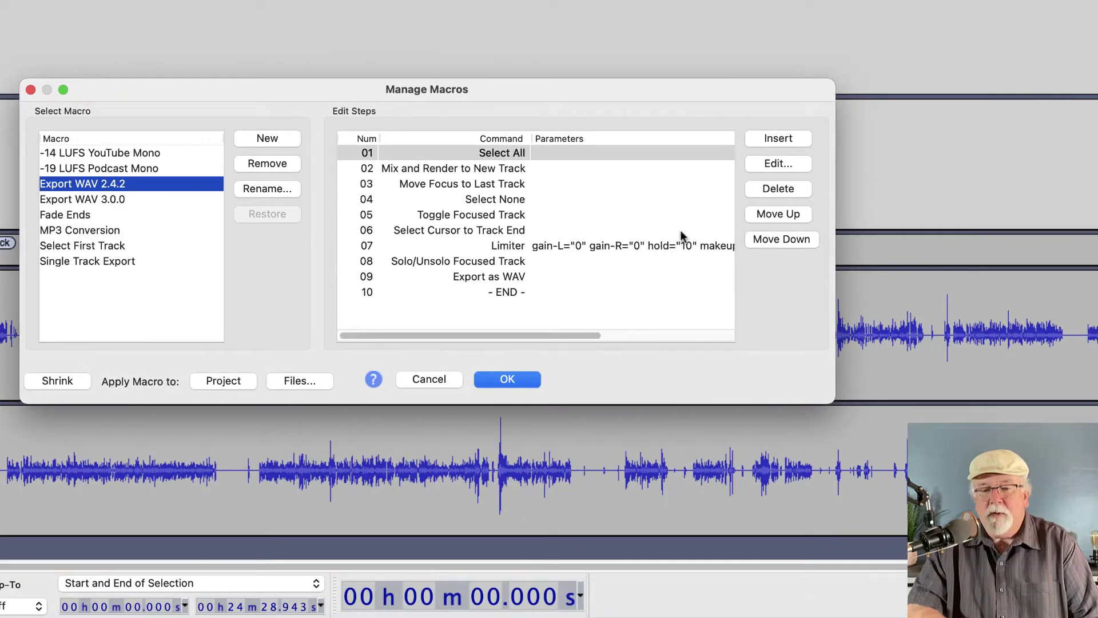
left_click_drag(836, 273, 1082, 346)
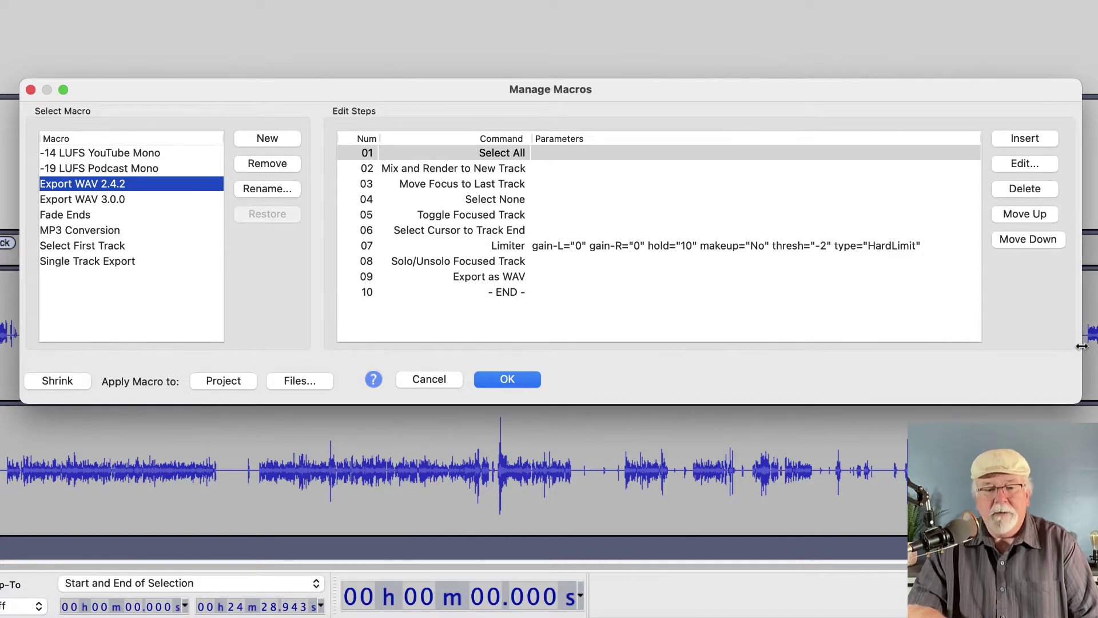
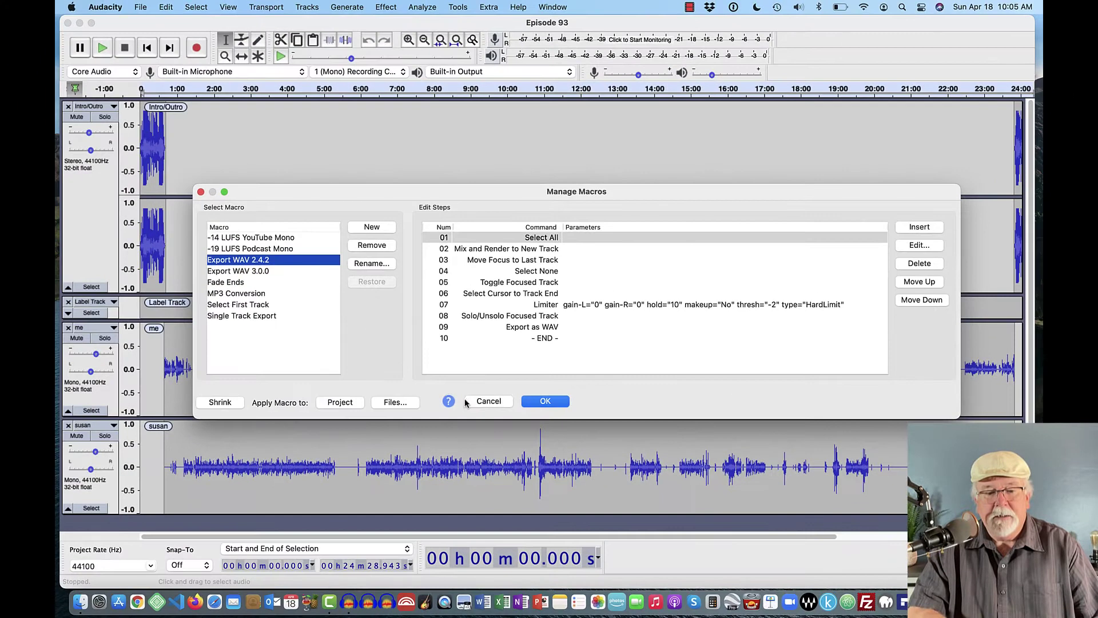
left_click(495, 403)
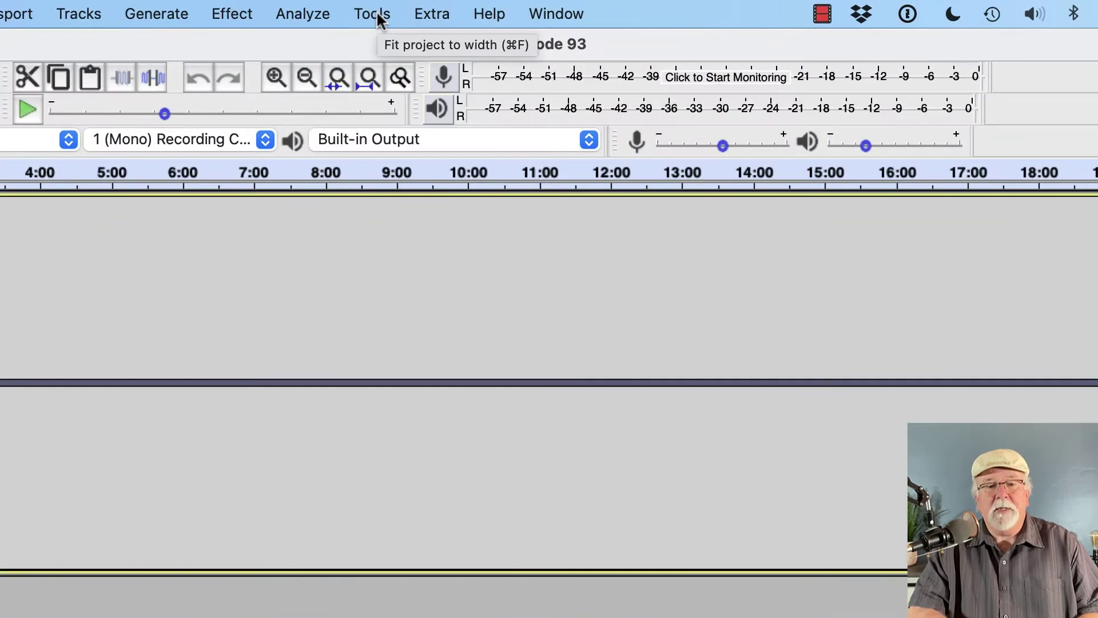
Apply the Export WAV 2.4.2 macro to the Episode 93 project
left_click(376, 10)
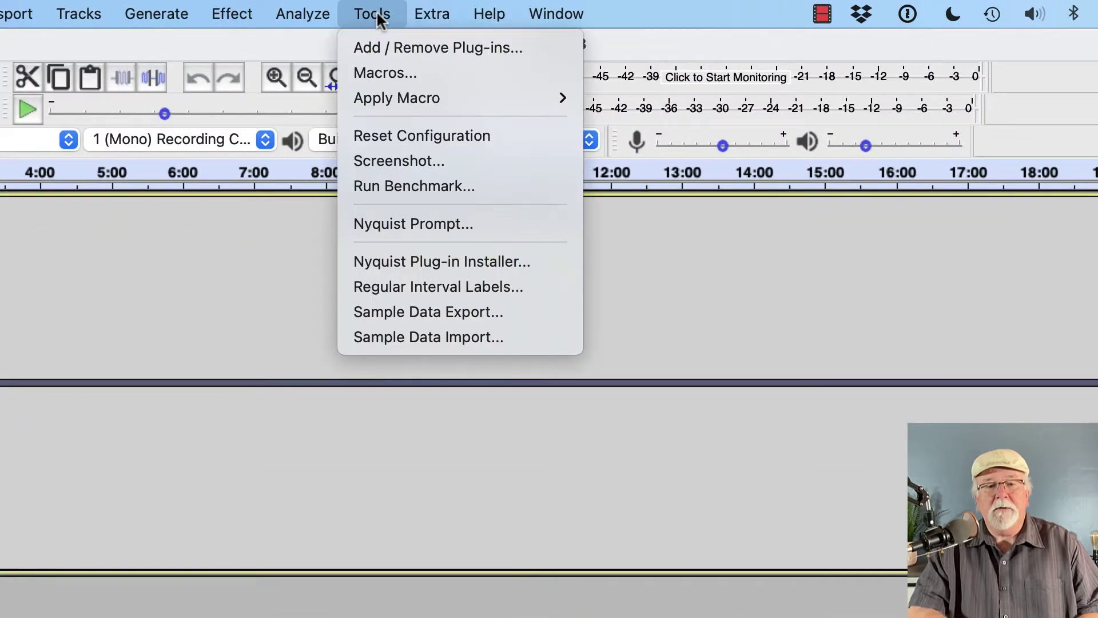
mouse_move(411, 89)
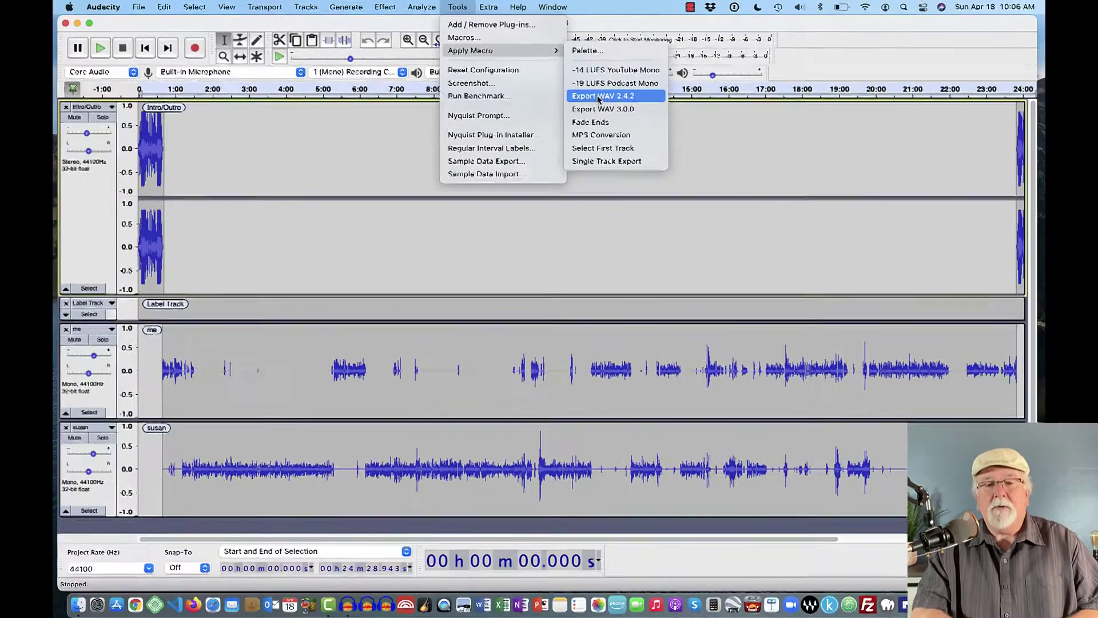
left_click(598, 96)
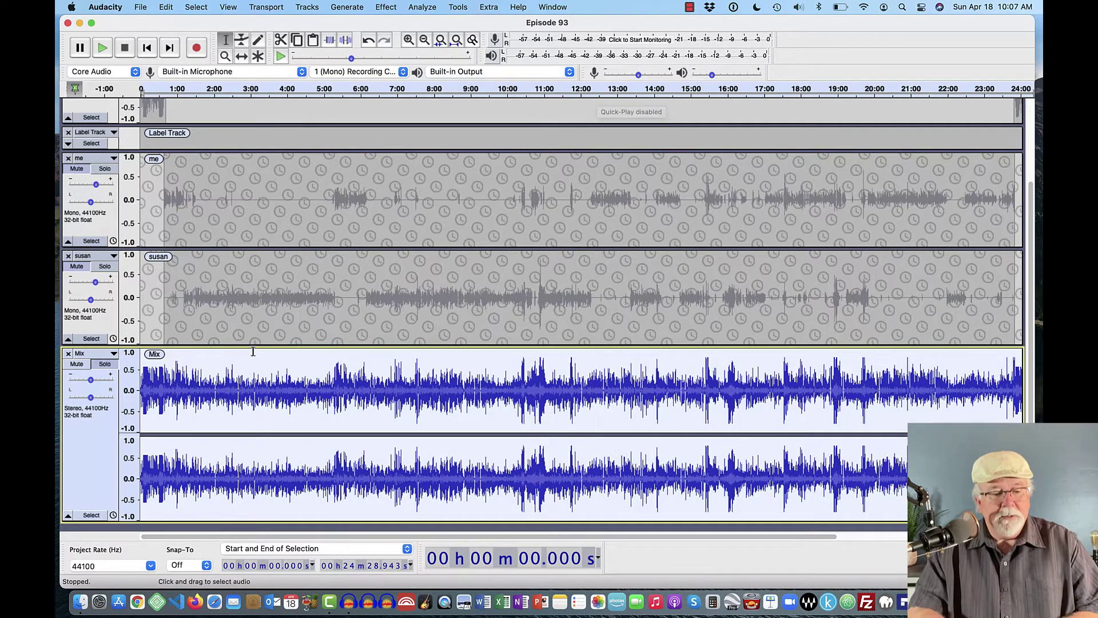
Switch to Finder and locate the exported Episode 93.wav in the macro-output folder inside the 2.4.2 project folder
left_click(81, 604)
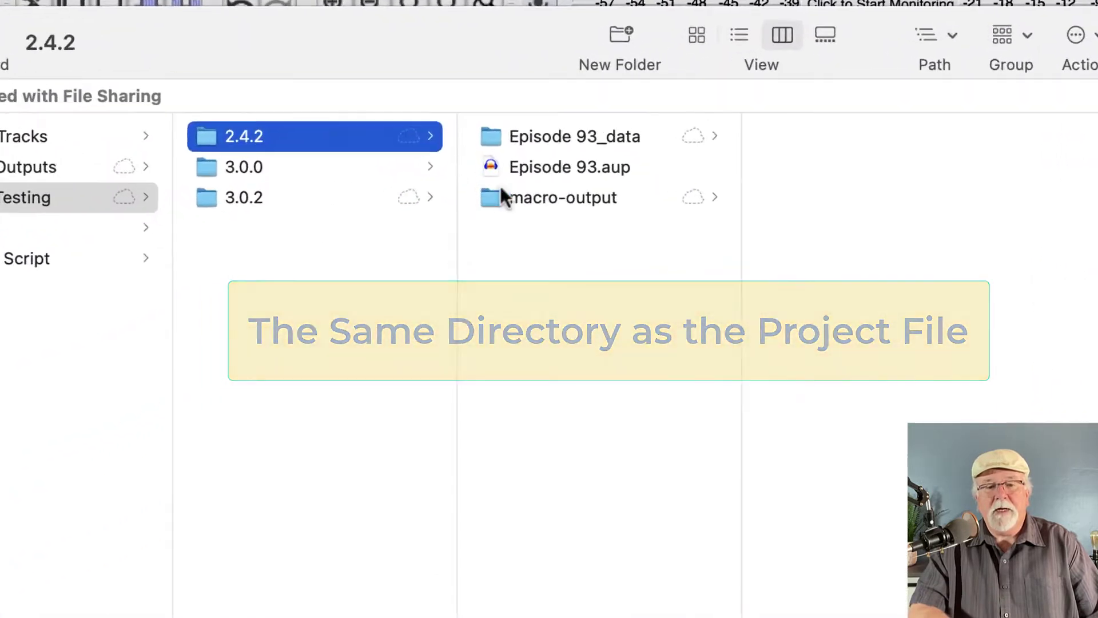
left_click(499, 198)
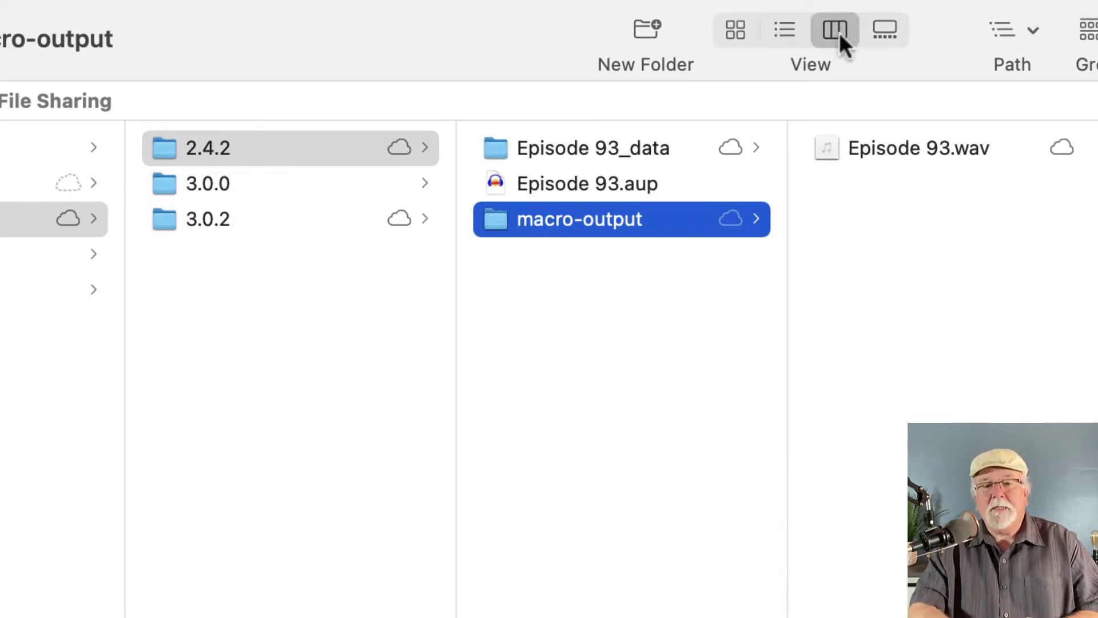
left_click(836, 154)
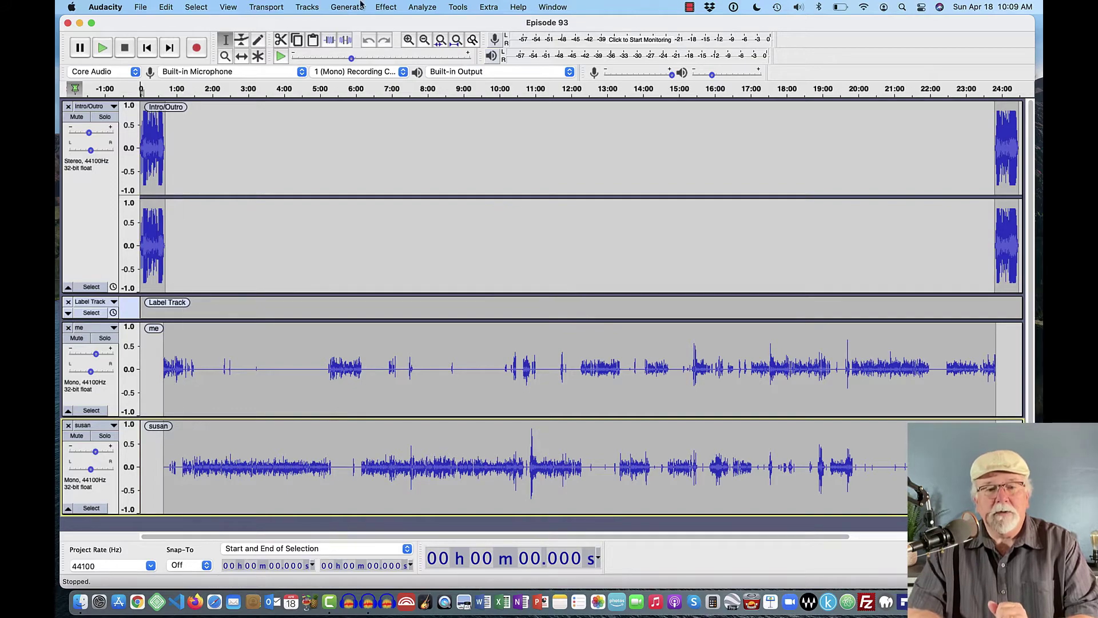
Review the commands, comments and parameters of the Export WAV 3.0.0 macro in an enlarged macro manager, and close it without changes
left_click(462, 7)
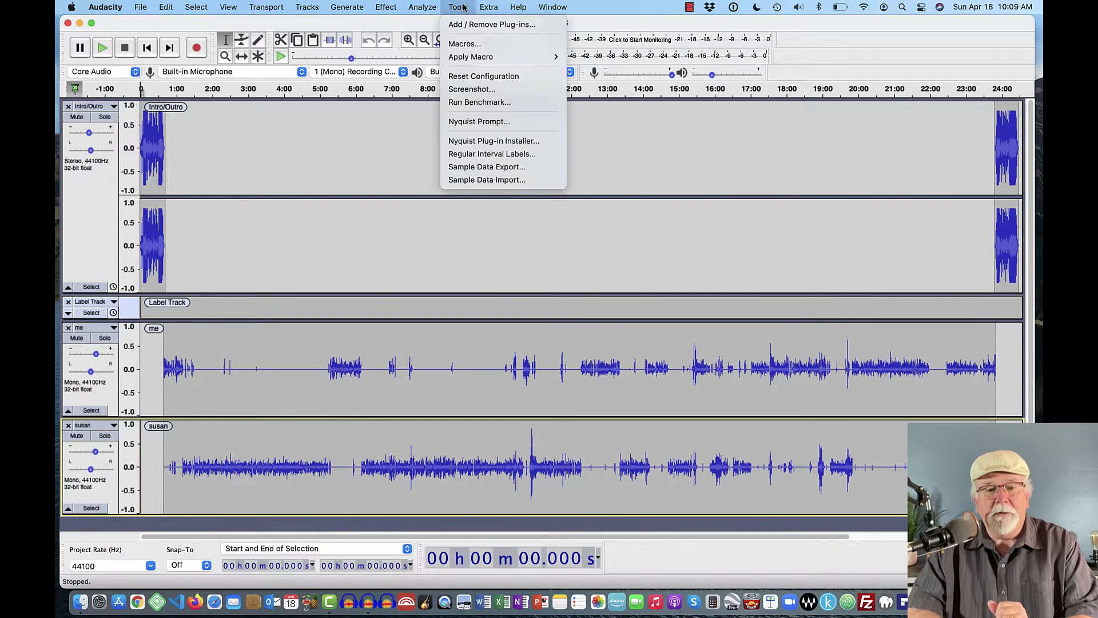
left_click(464, 44)
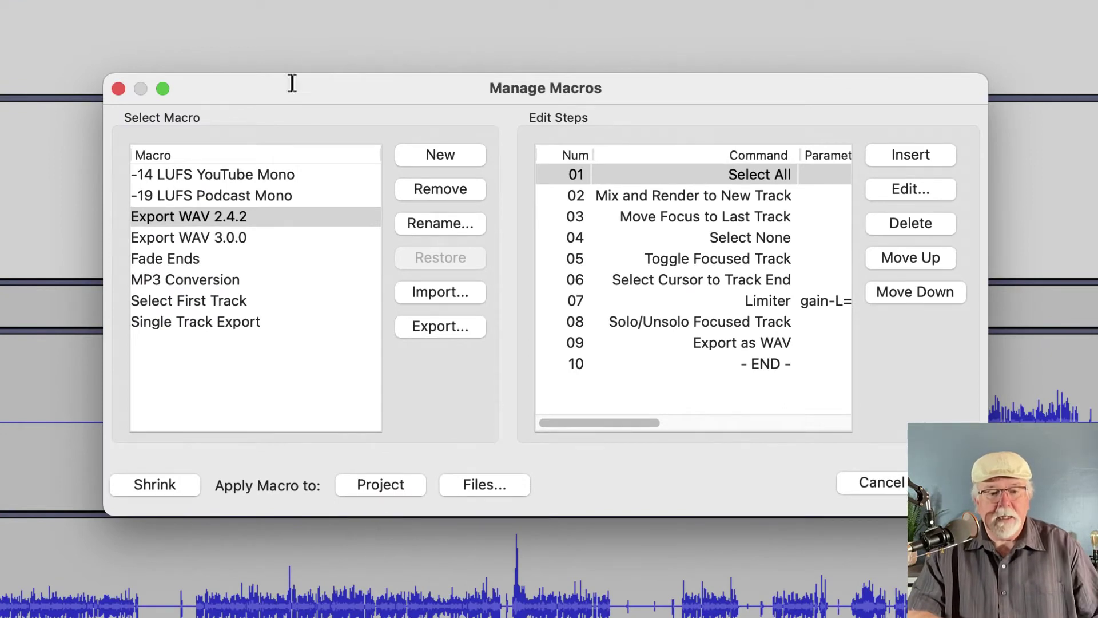
left_click(234, 239)
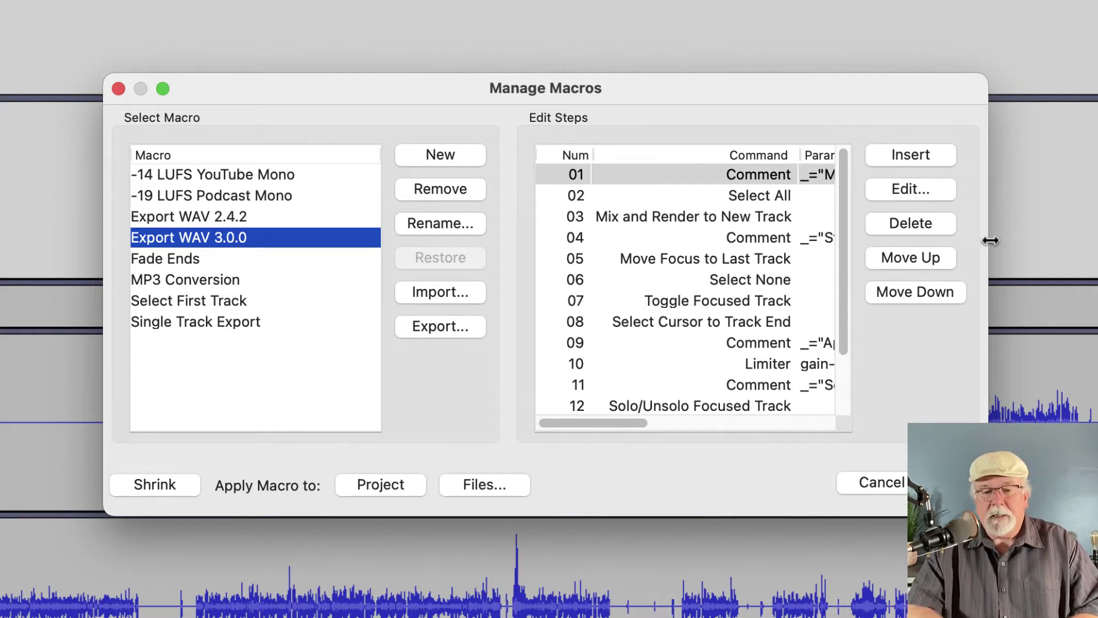
left_click_drag(990, 239, 1097, 240)
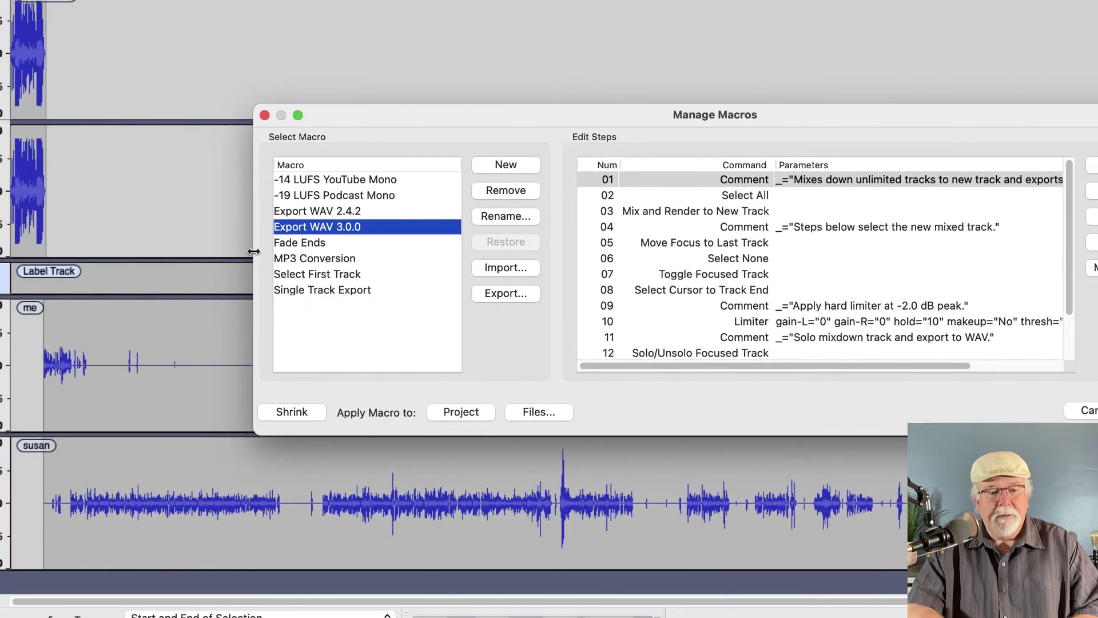
left_click_drag(254, 251, 2, 251)
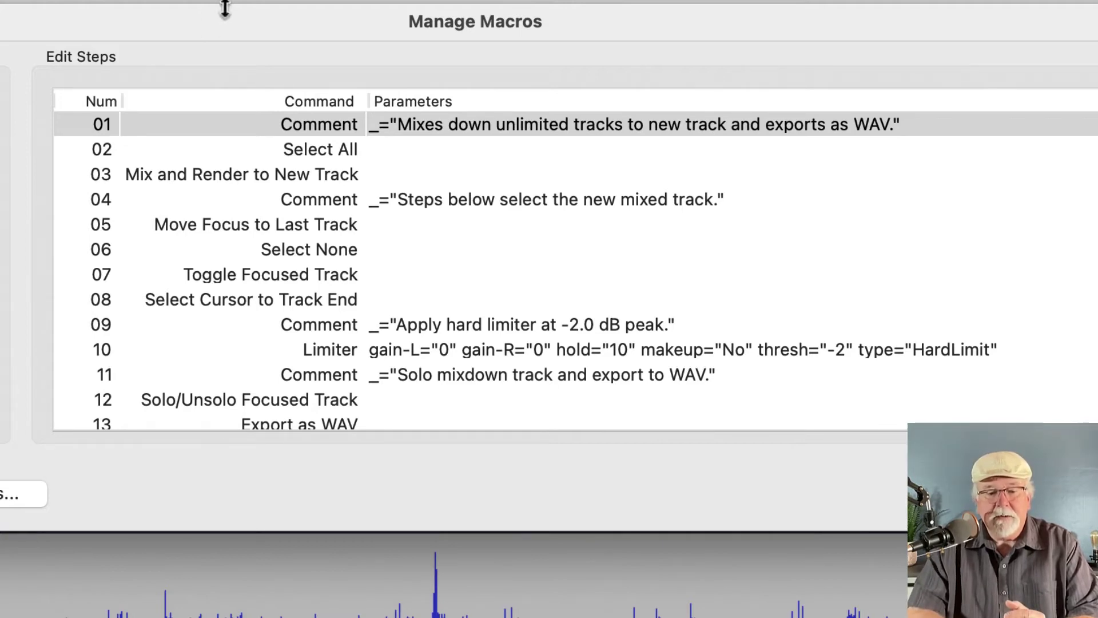
left_click_drag(225, 8, 225, 0)
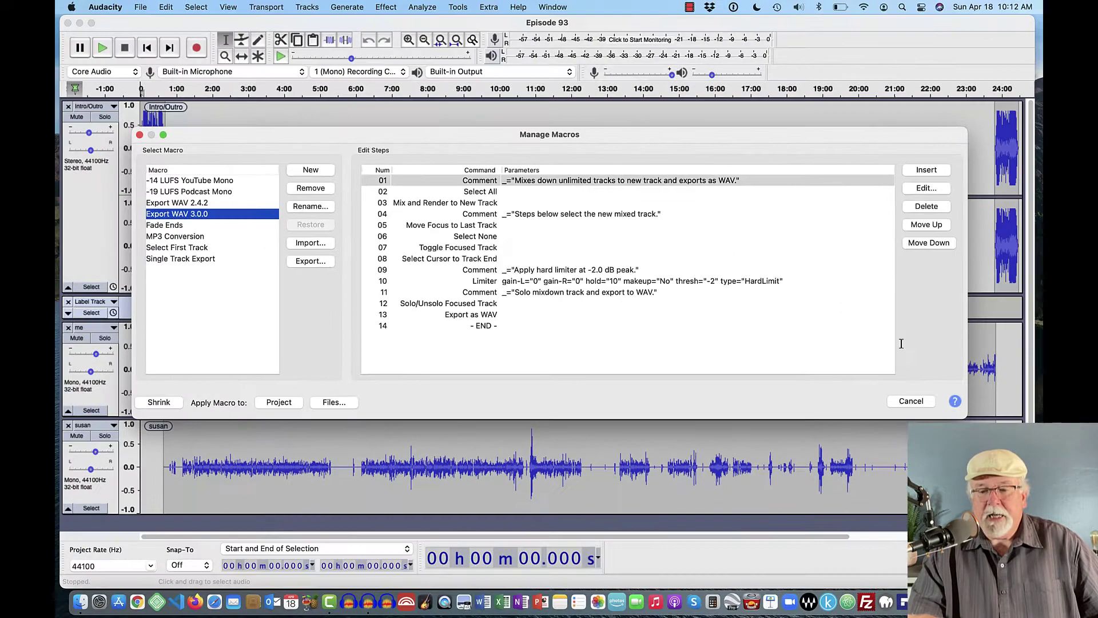
left_click(913, 402)
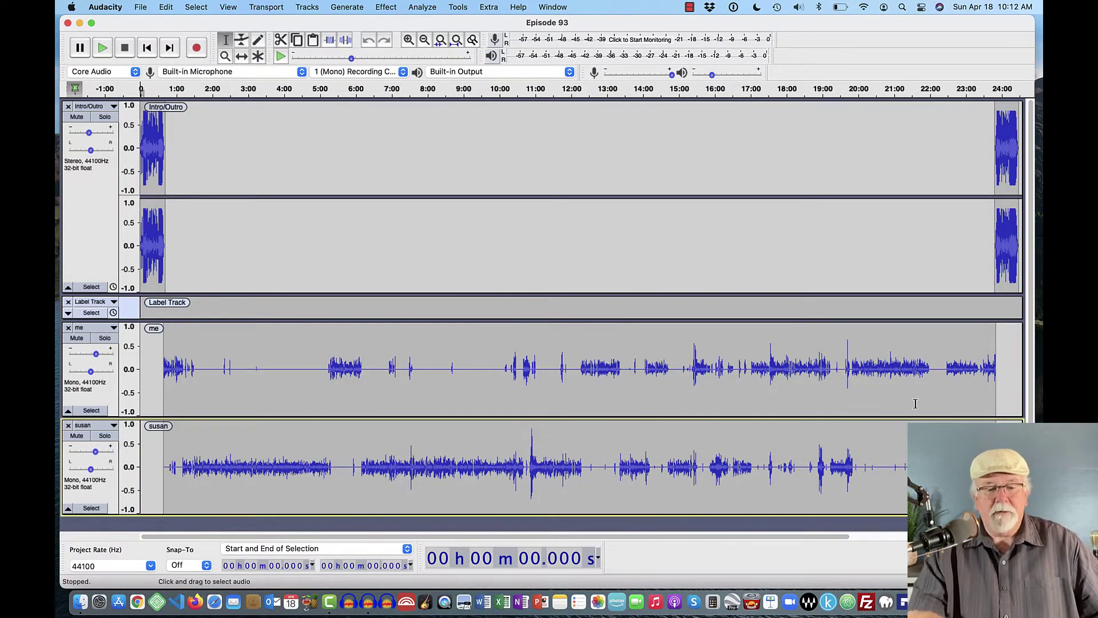
left_click(457, 7)
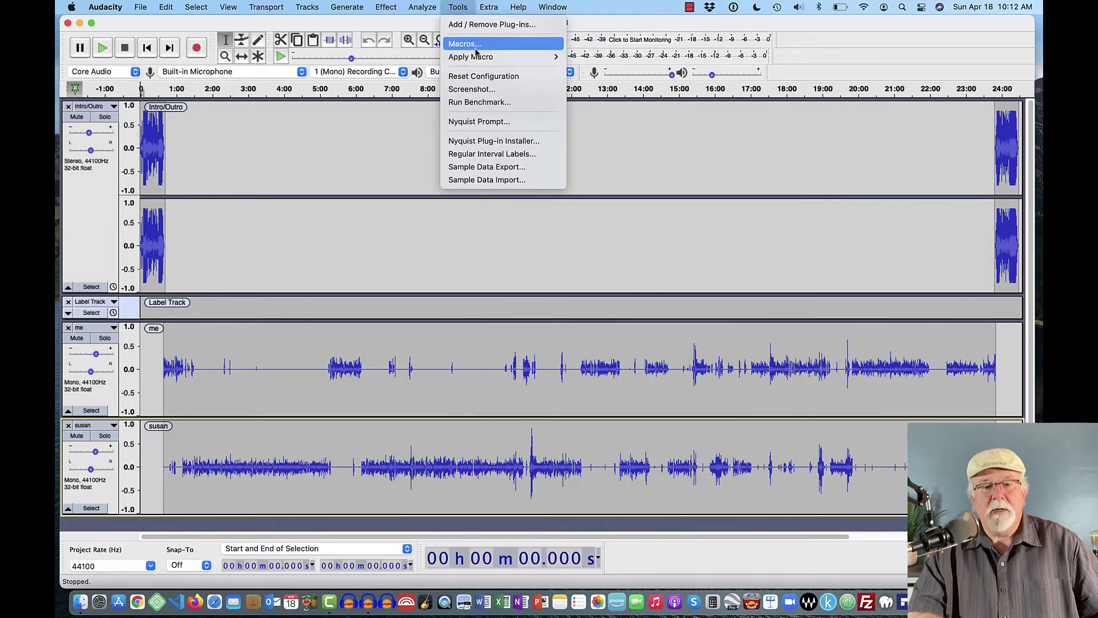
mouse_move(480, 60)
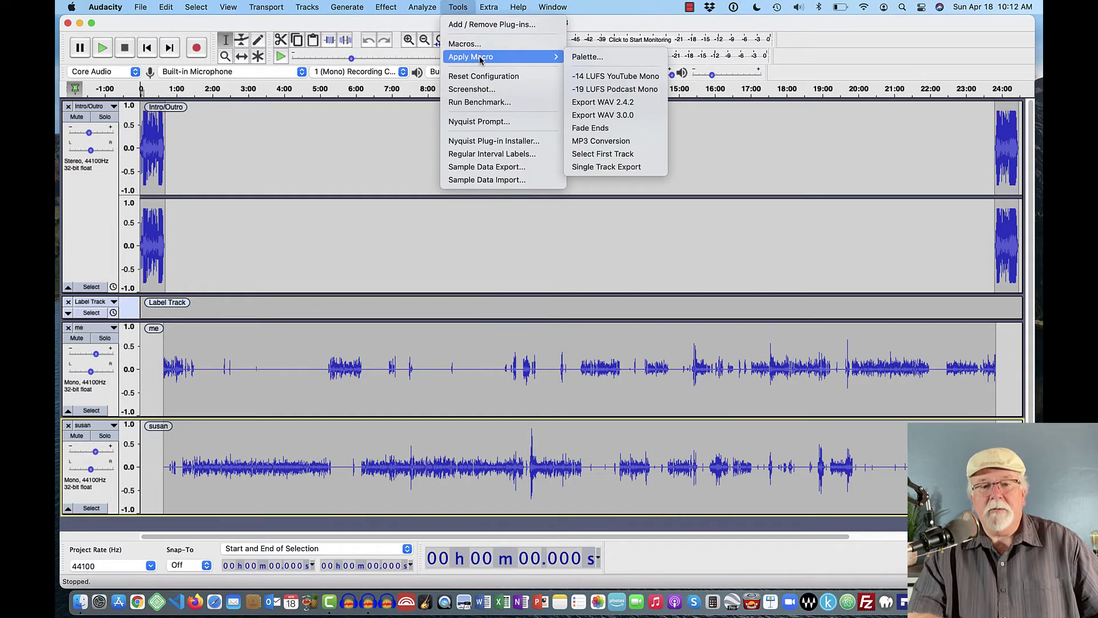
left_click(456, 8)
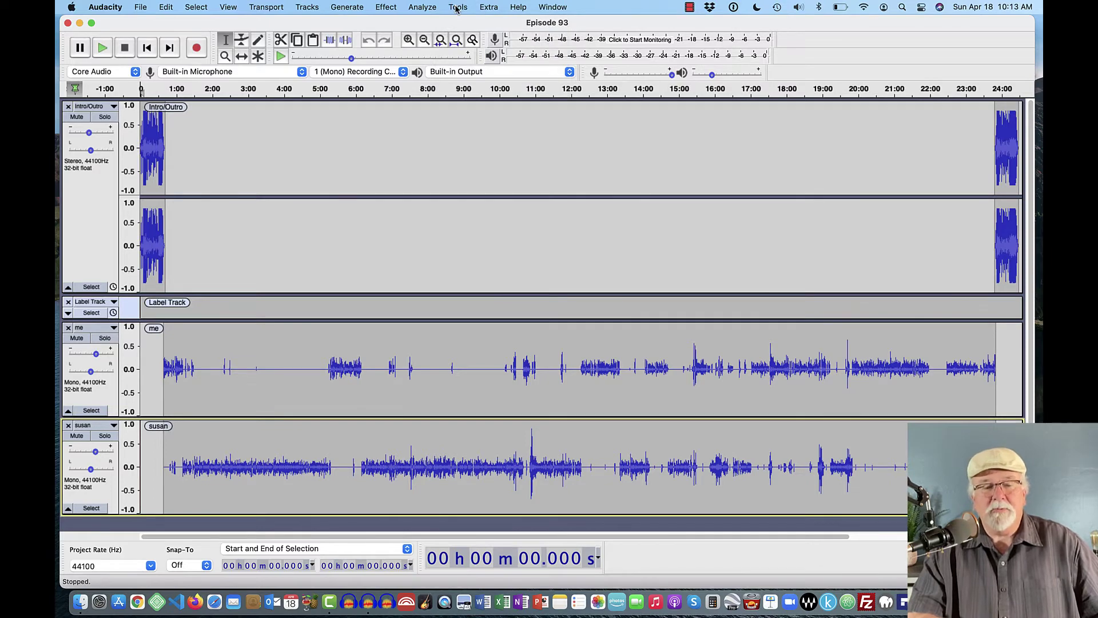
Open the keyboard shortcut preferences and filter the commands by "wav"
left_click(116, 7)
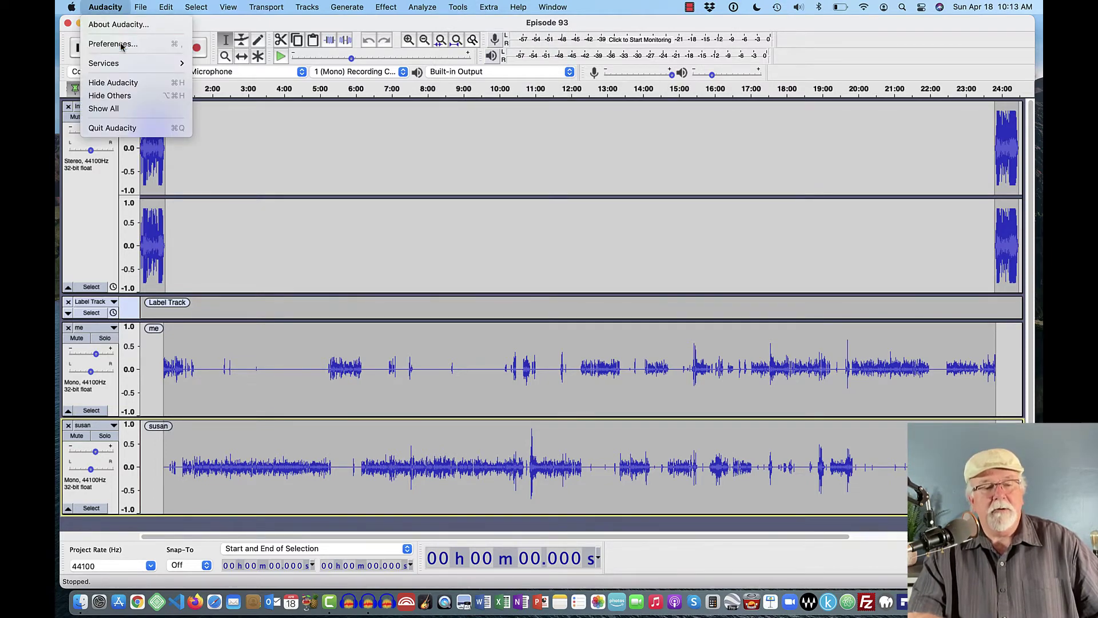
left_click(356, 148)
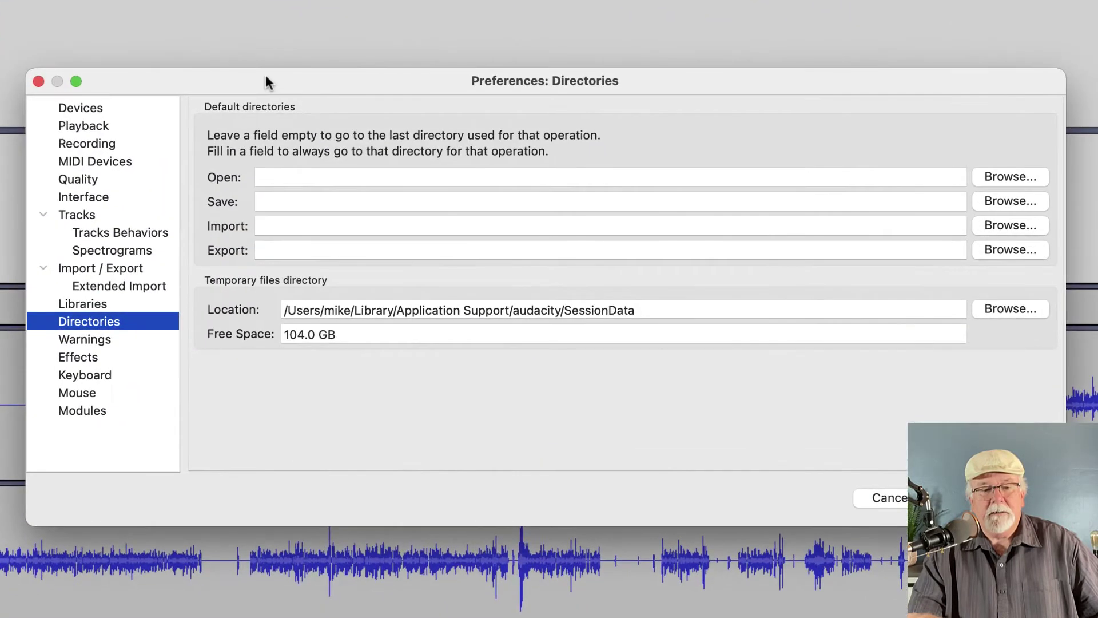
left_click(92, 375)
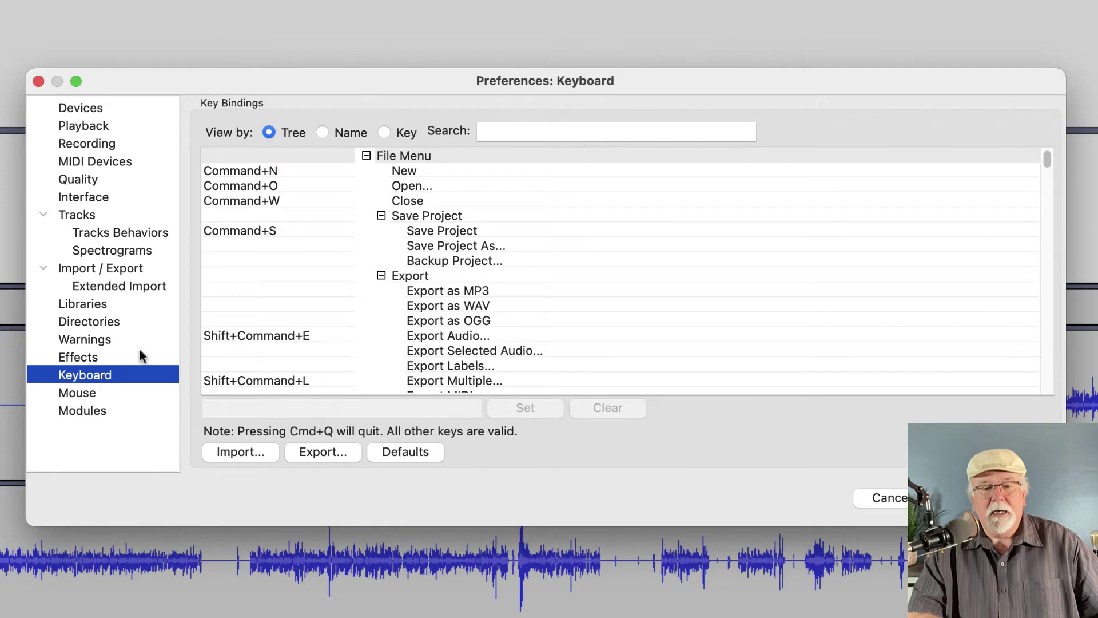
left_click(516, 131)
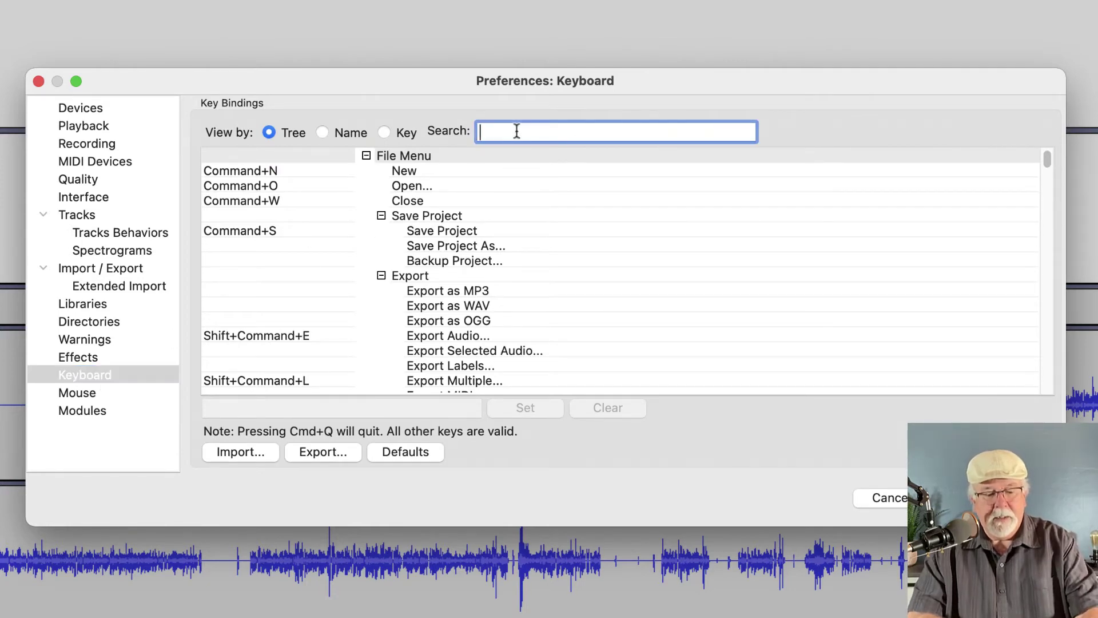
type("wav")
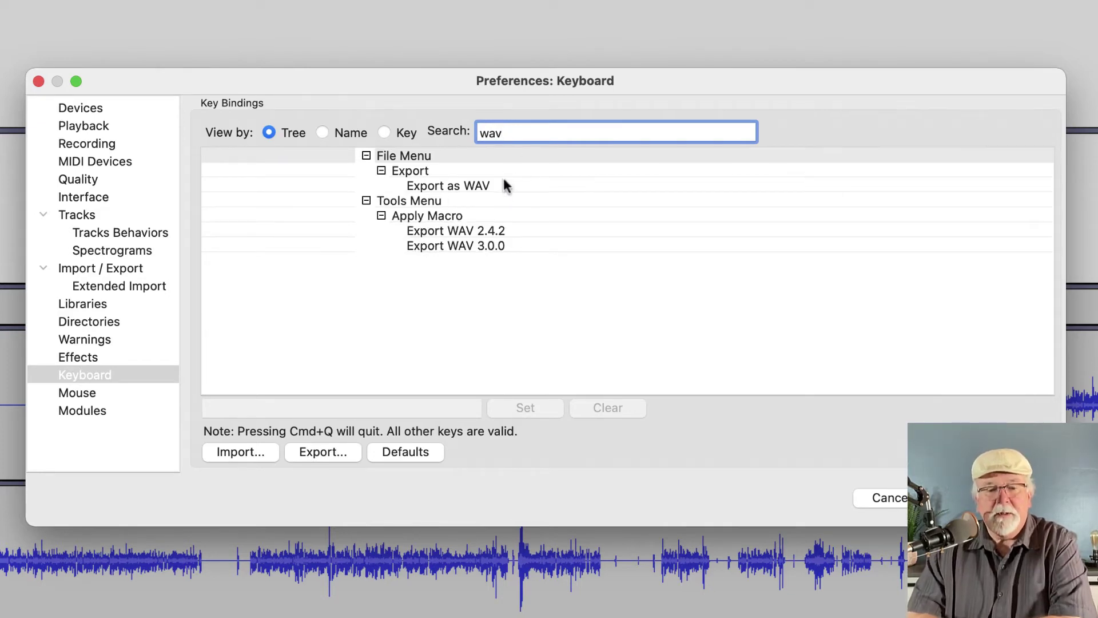
Assign W as the shortcut for the Export WAV 3.0.0 macro and save the preferences
left_click(438, 246)
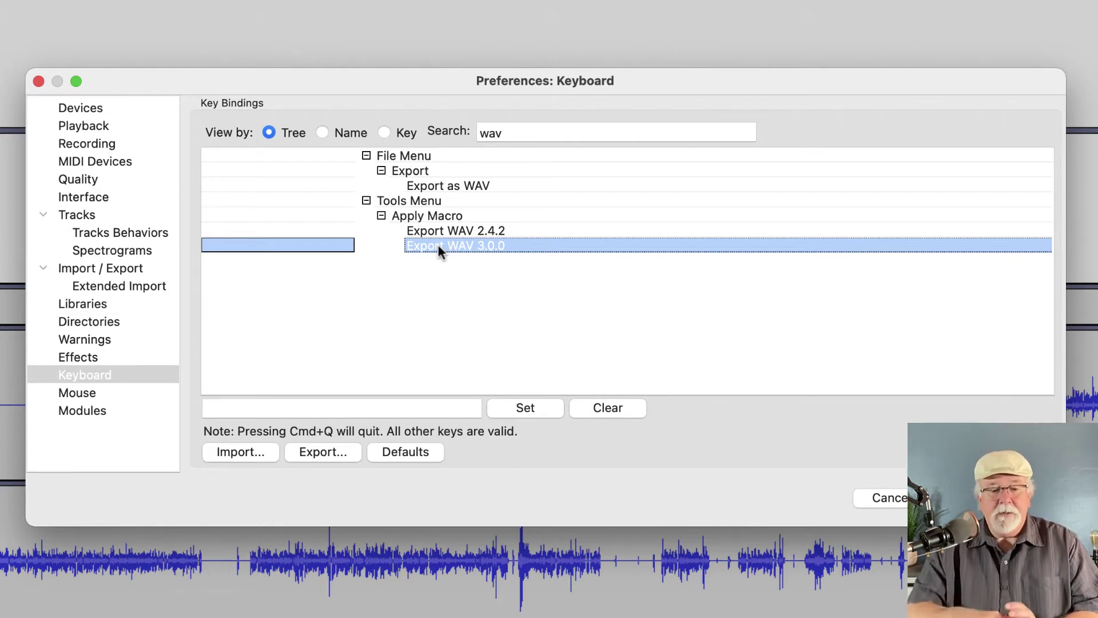
left_click(282, 408)
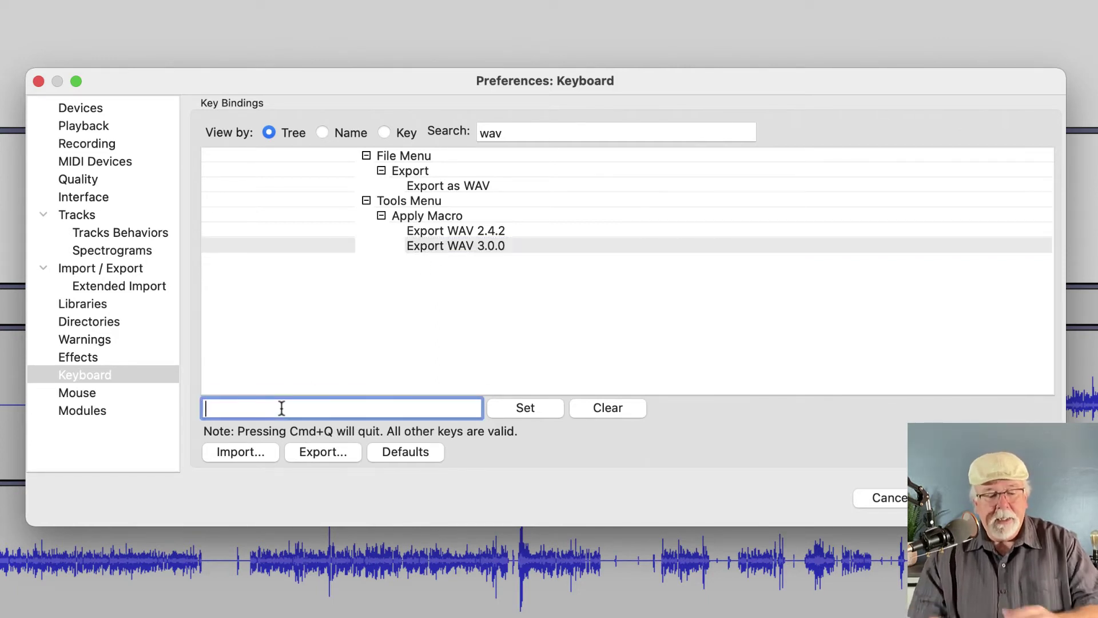
key("w")
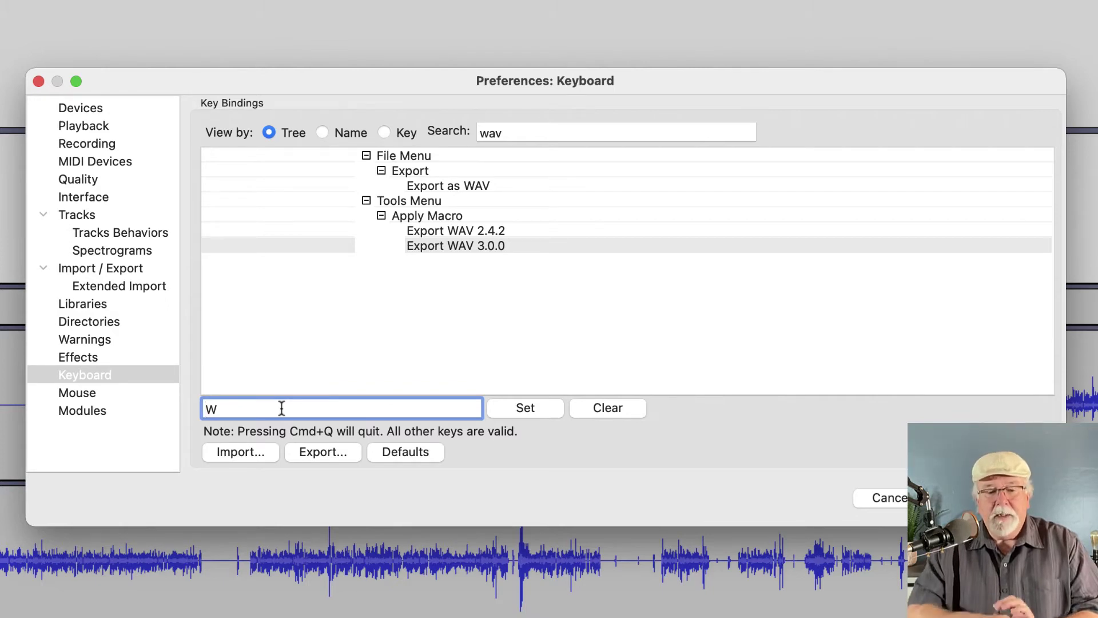
left_click(529, 407)
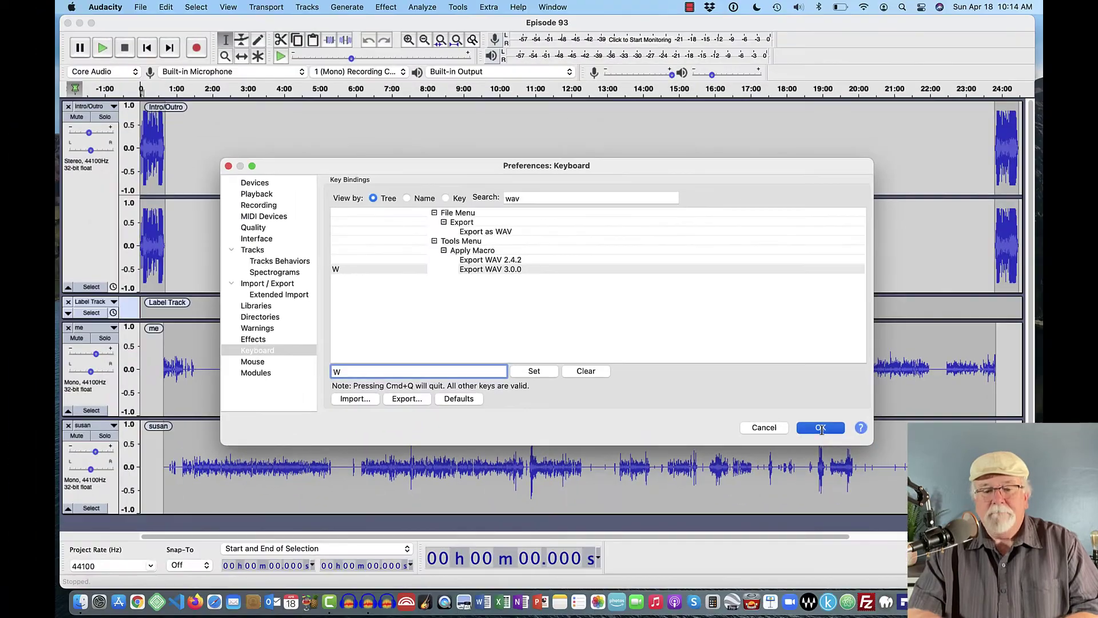
left_click(824, 428)
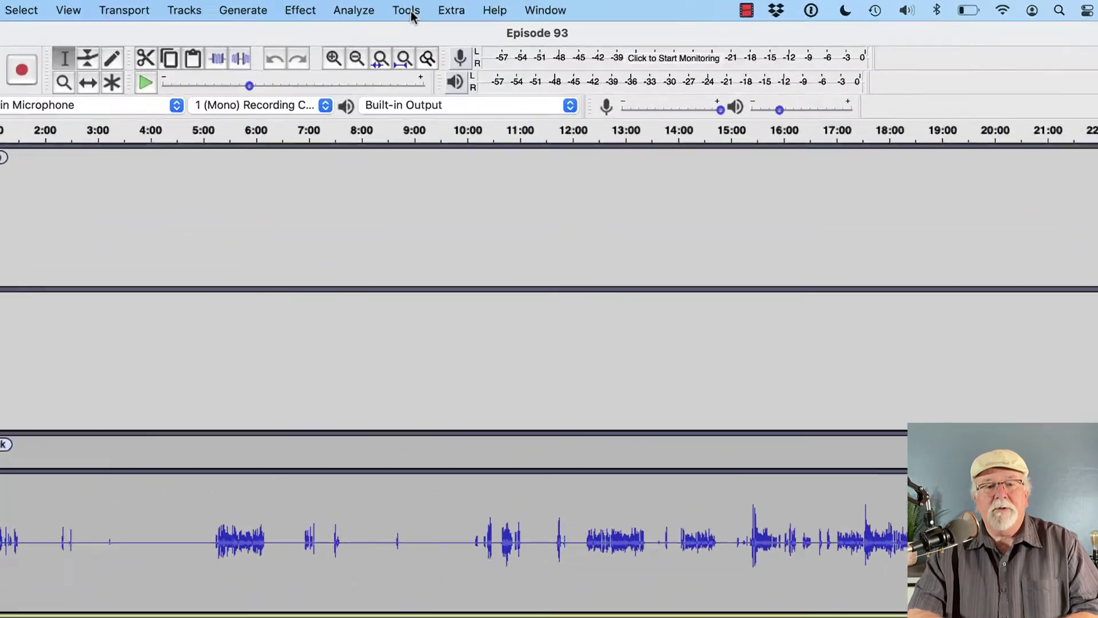
Check the shortcut listed for the Export WAV 3.0.0 macro, close the macro list, and run that macro on the Episode 93 project
left_click(411, 16)
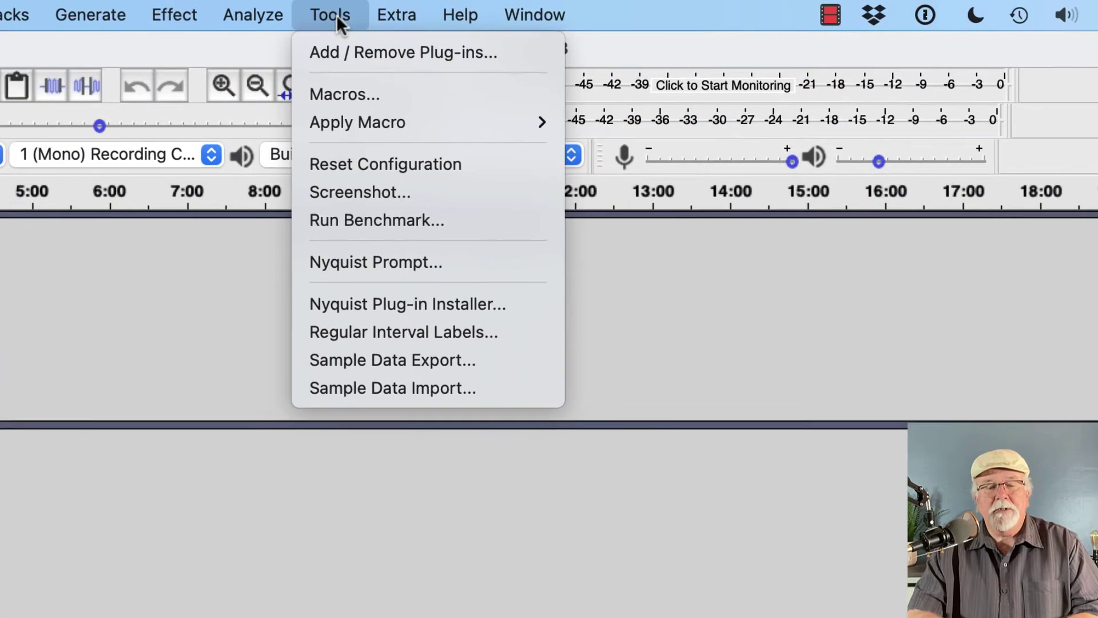
mouse_move(375, 126)
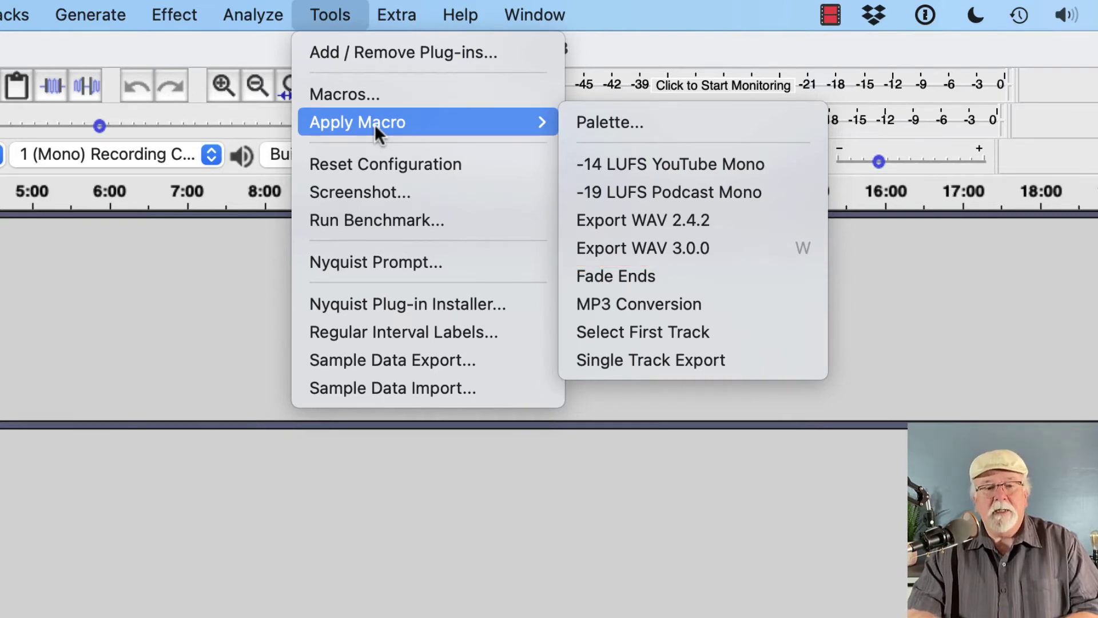
left_click(1051, 72)
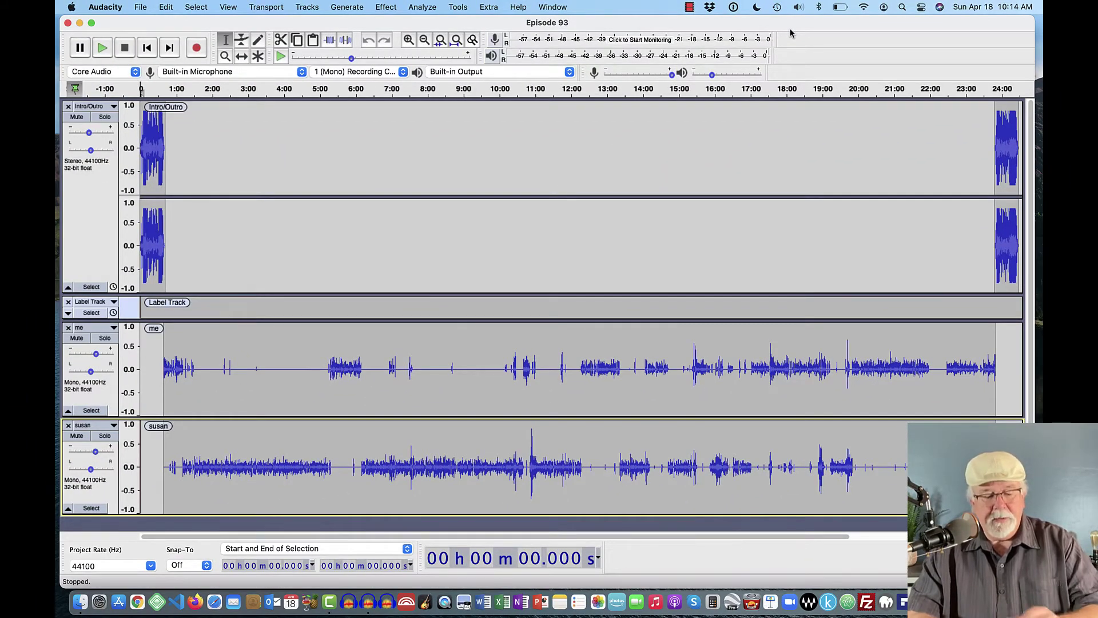
key("super+a")
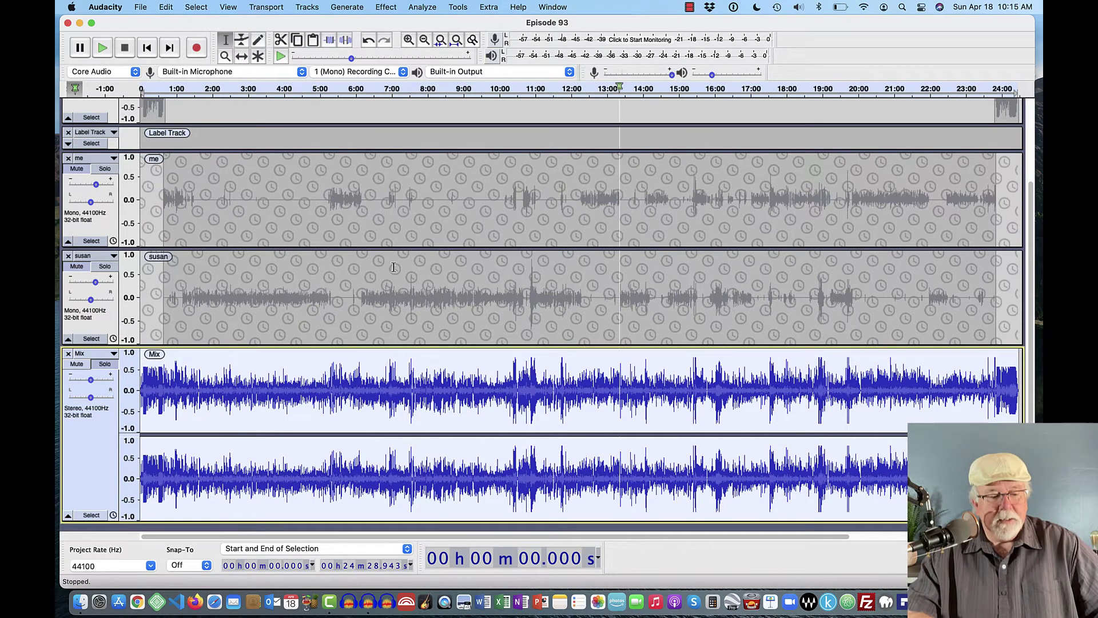
Switch to Finder and locate the exported Episode 93.wav in the macro-output folder inside the 3.0.0 project folder
left_click(79, 603)
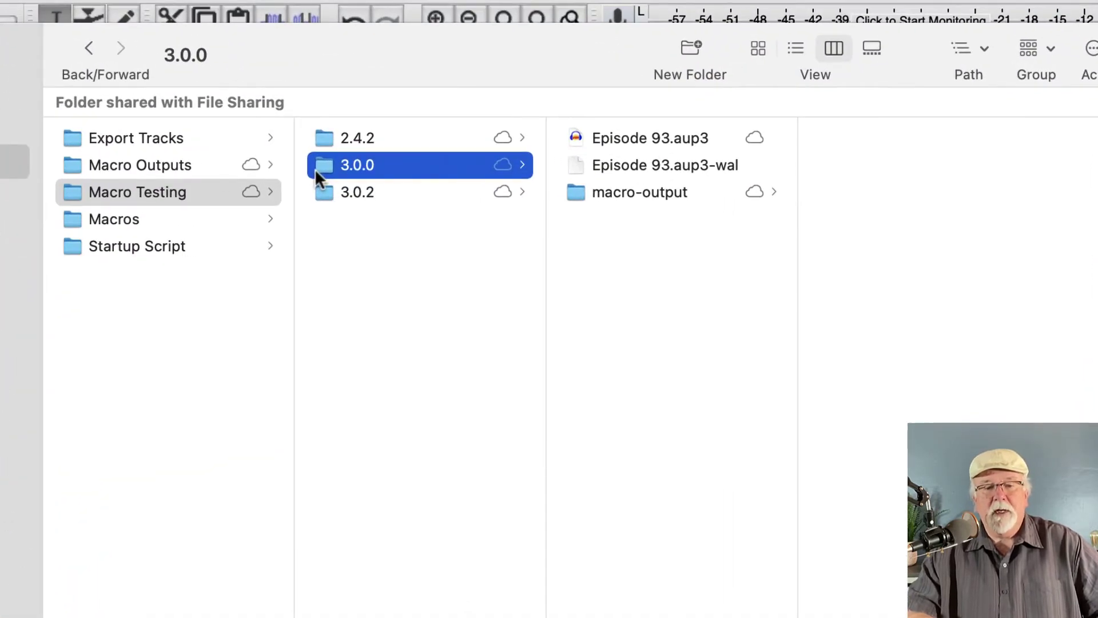
left_click(587, 135)
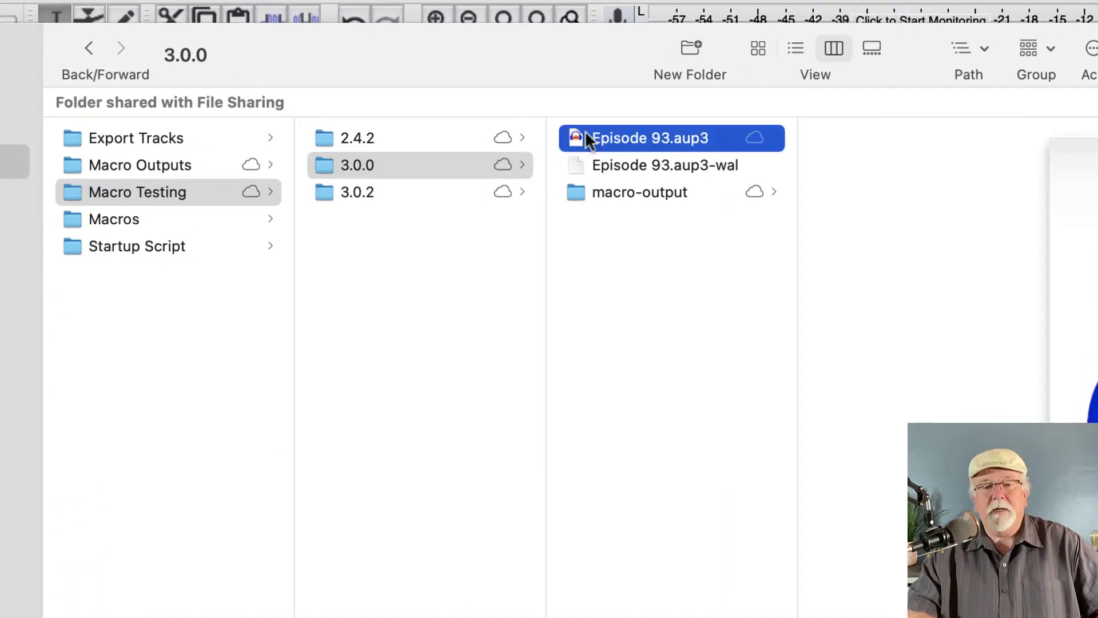
left_click(579, 195)
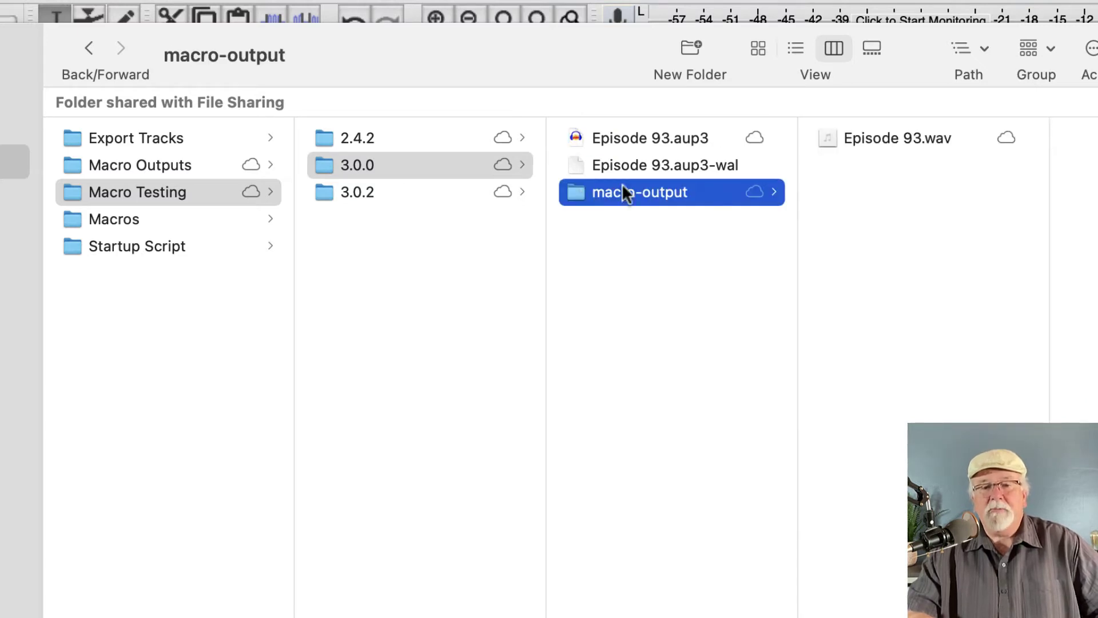
left_click(853, 142)
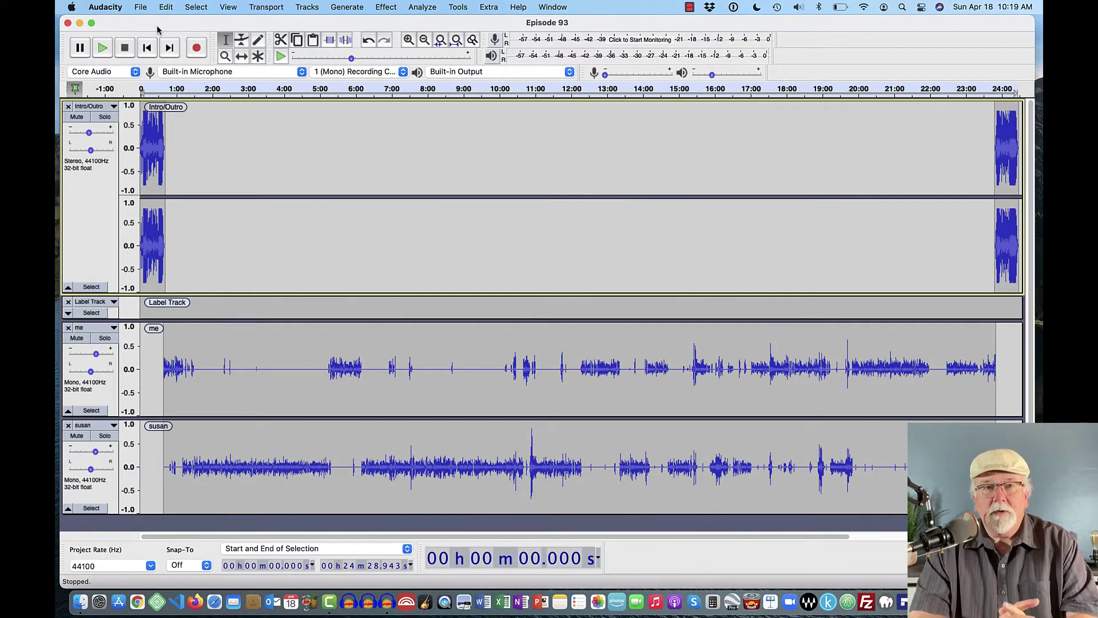
Switch back to Audacity, check the program version in the About information, and close it
left_click(108, 7)
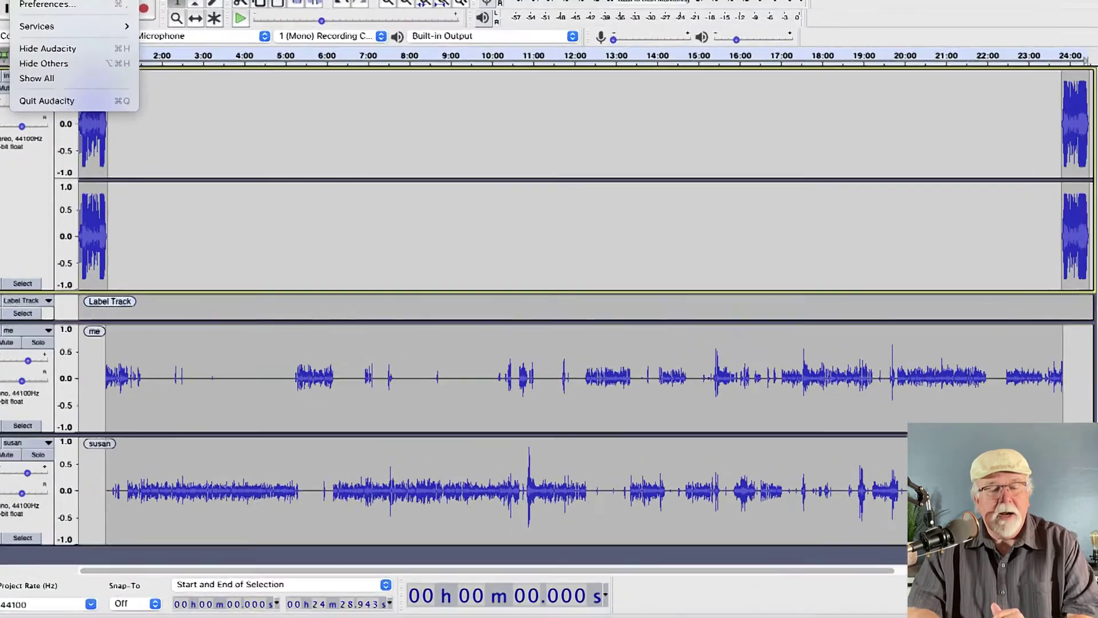
left_click(117, 24)
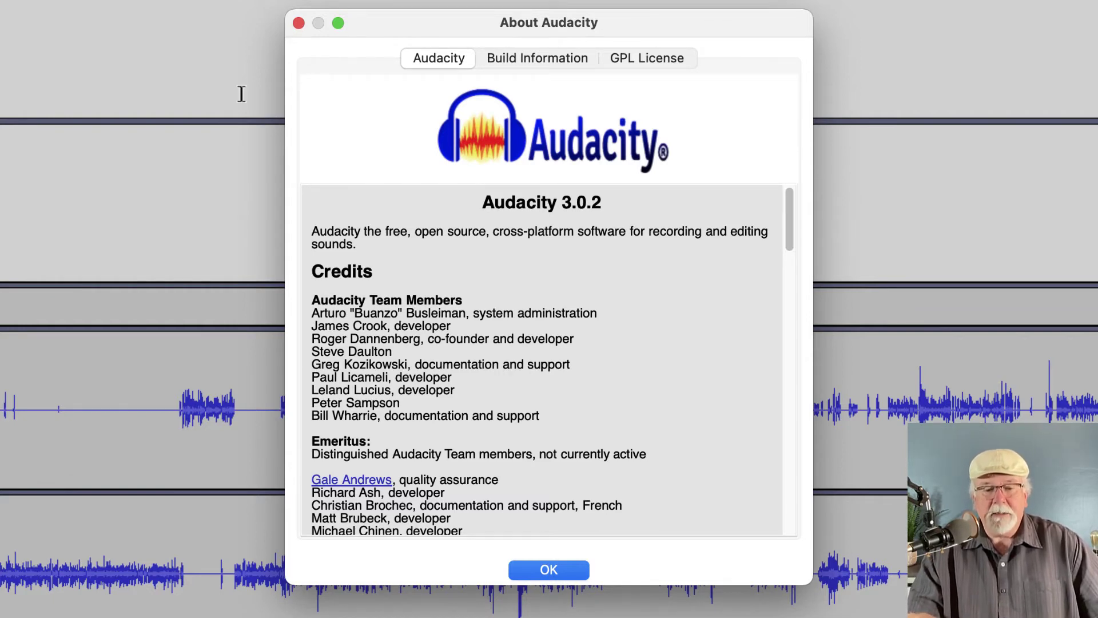
left_click(546, 568)
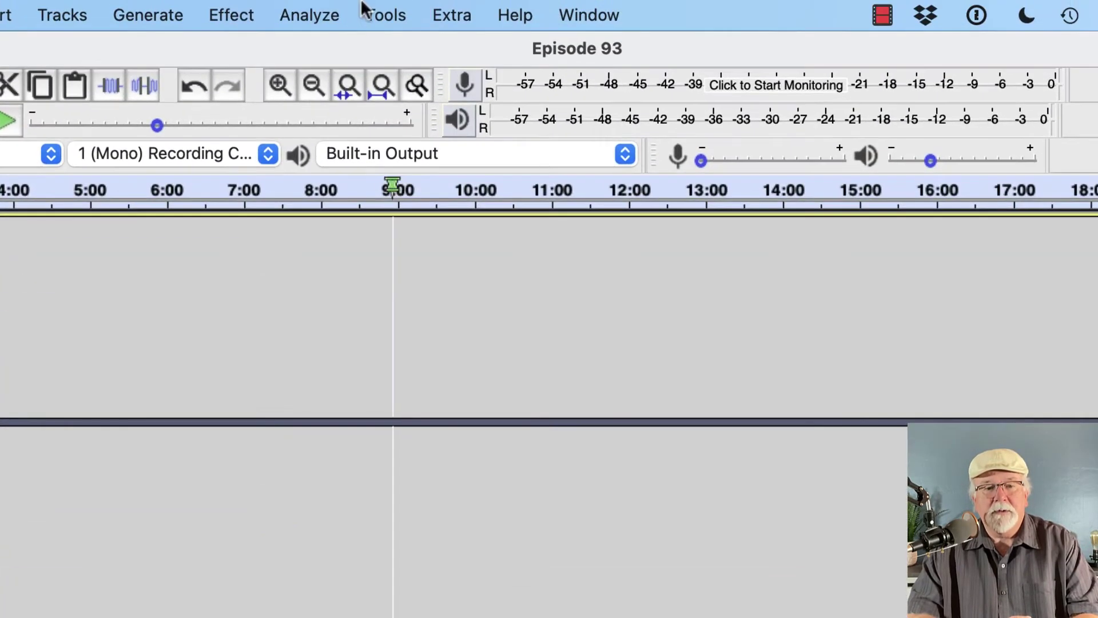
Review the list of available macros and run the Export WAV 3.0.0 macro on the Episode 93 project in Audacity 3.0.2
left_click(387, 13)
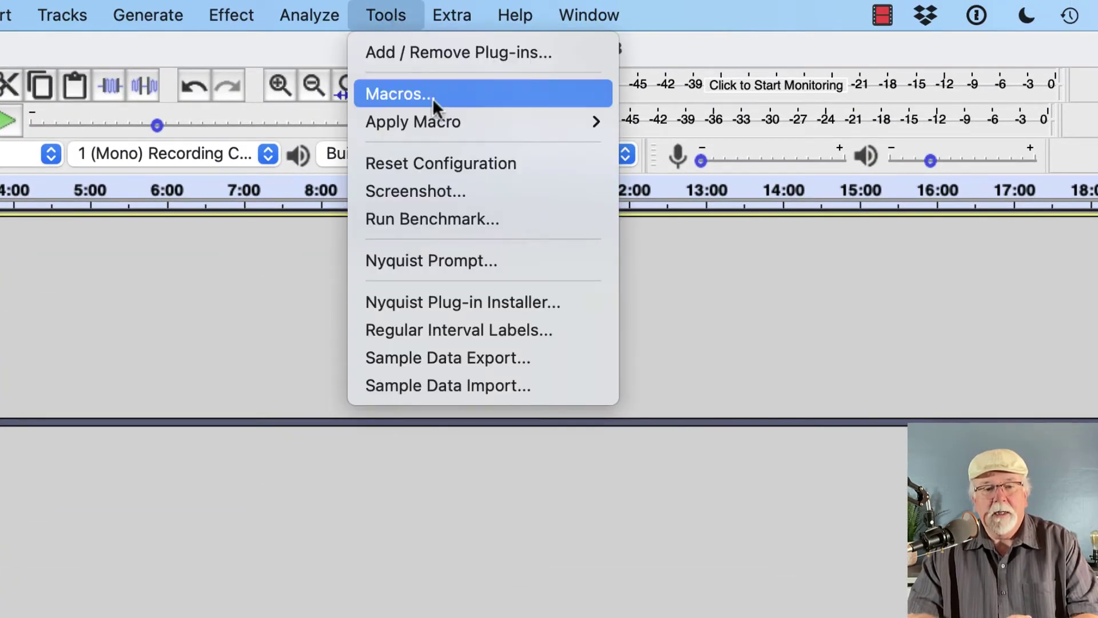
mouse_move(456, 130)
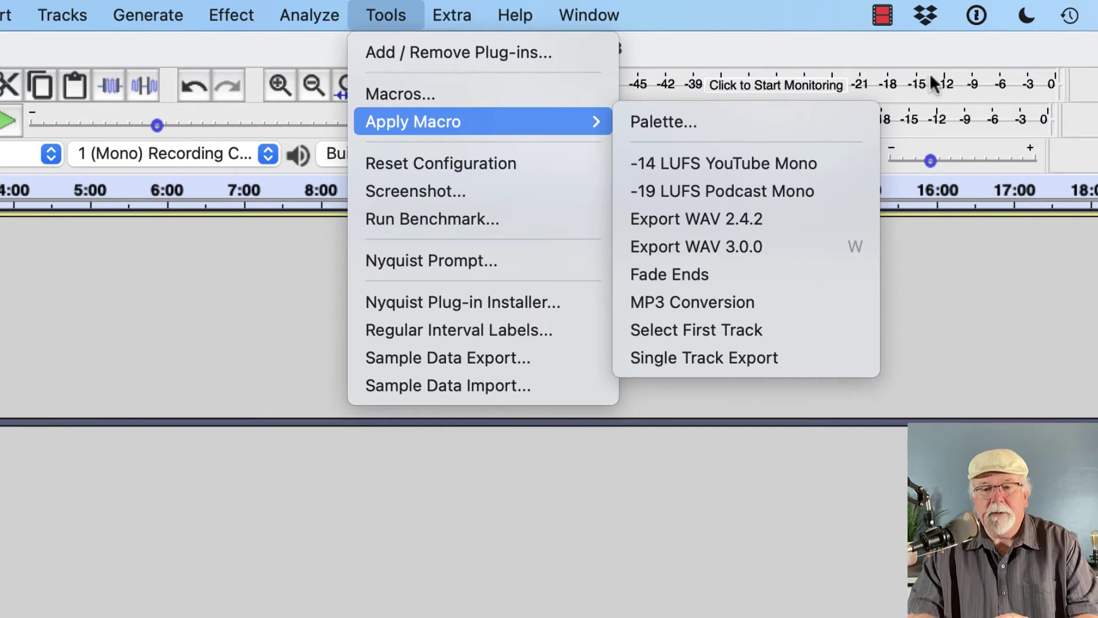
key("Escape")
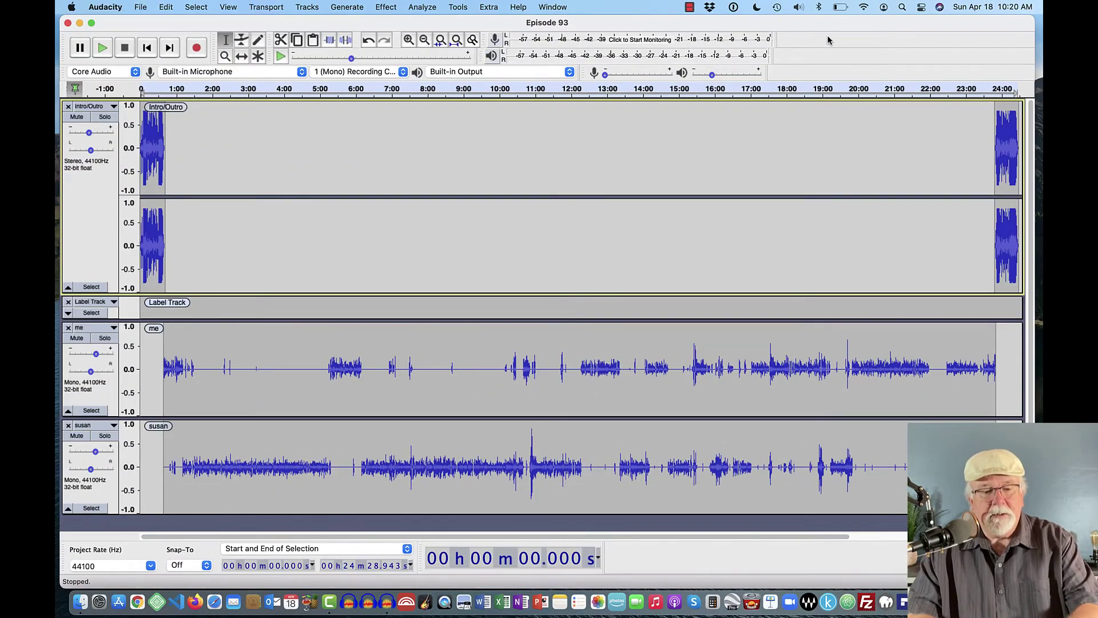
key("super+a")
key("super+shift+m")
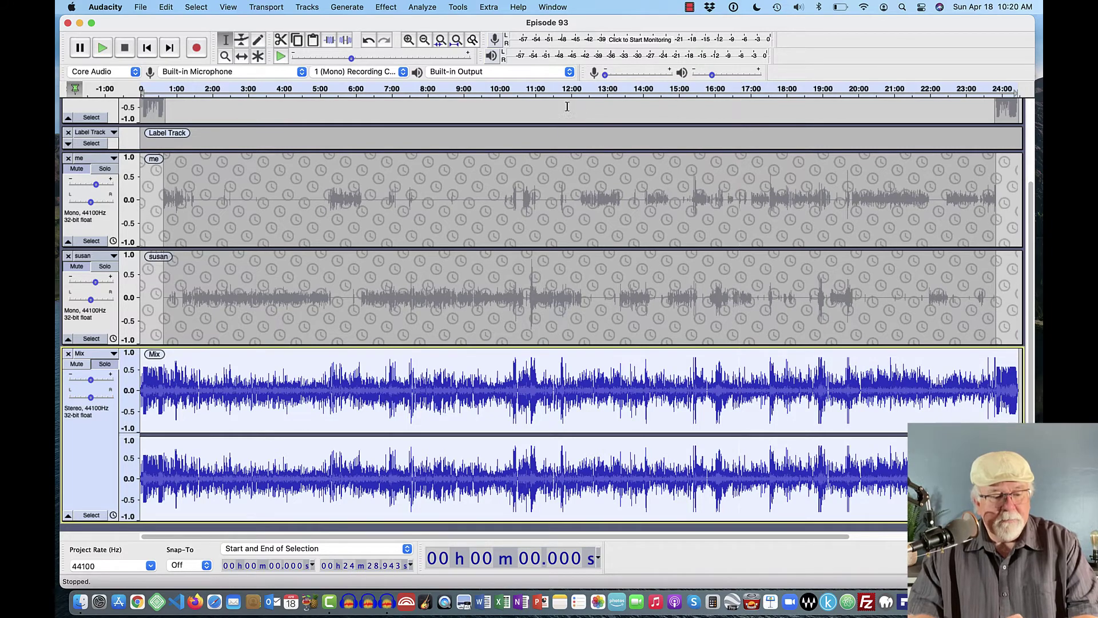
Switch to Finder and compare the 3.0.2, 3.0.0 and 2.4.2 project folders to look for the exported macro-output folder
left_click(81, 607)
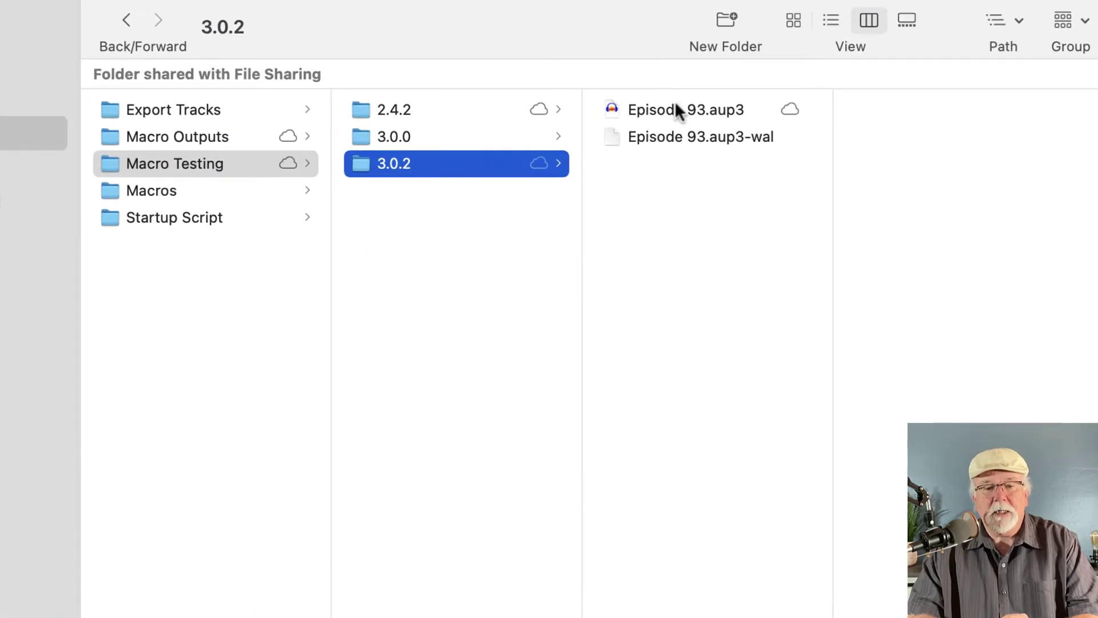
left_click(676, 105)
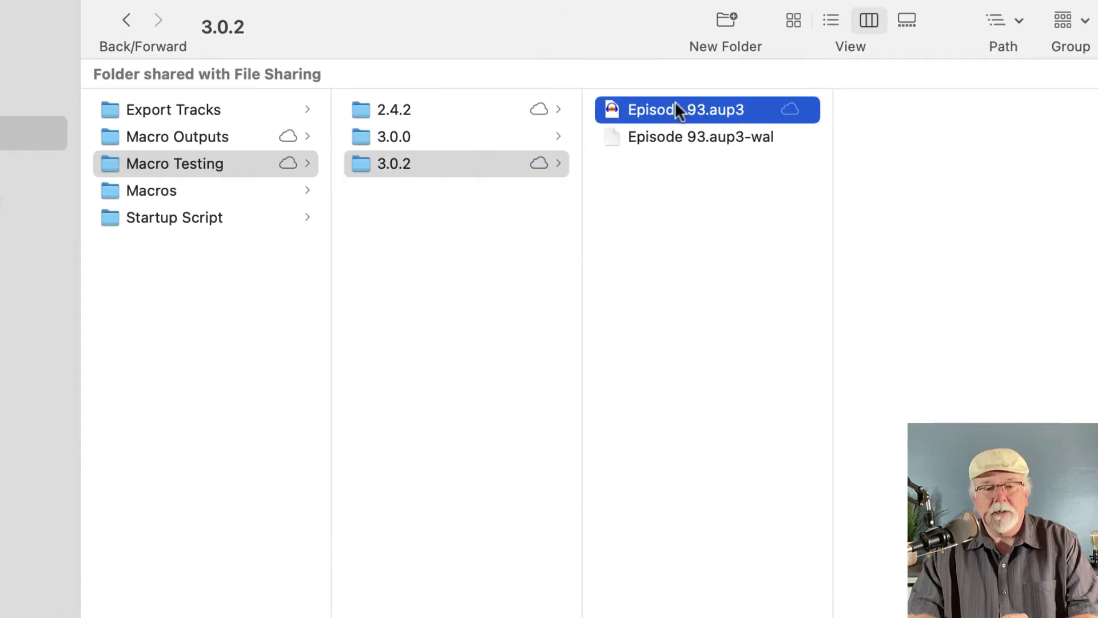
left_click(405, 131)
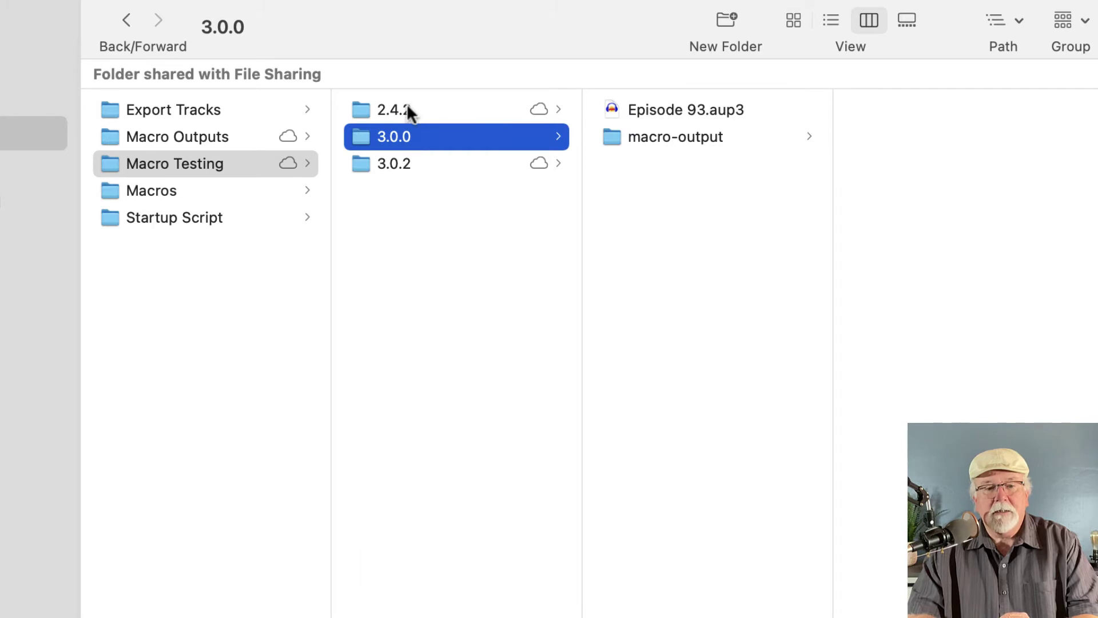
left_click(407, 109)
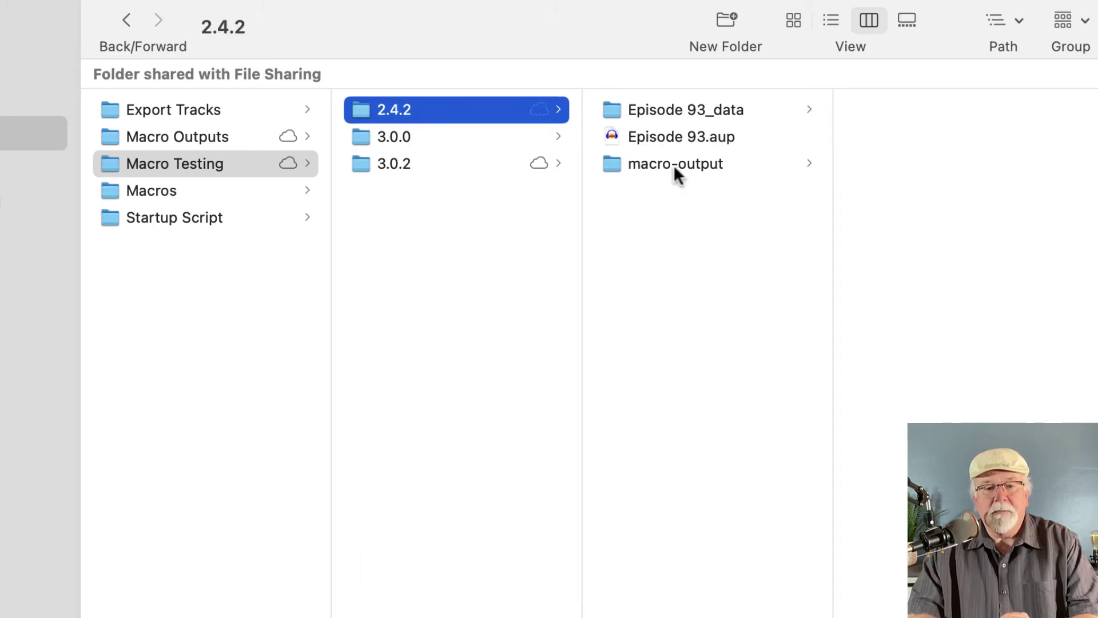
left_click(375, 163)
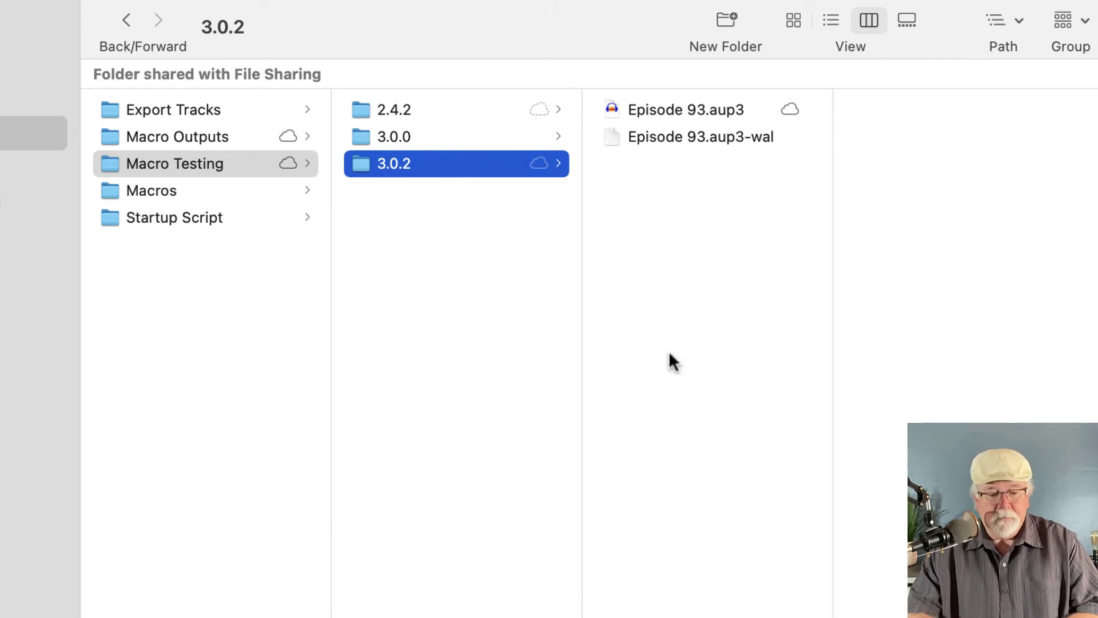
Switch to Audacity, review the macro output location in the Directories preferences, and close them without changes
left_click(430, 617)
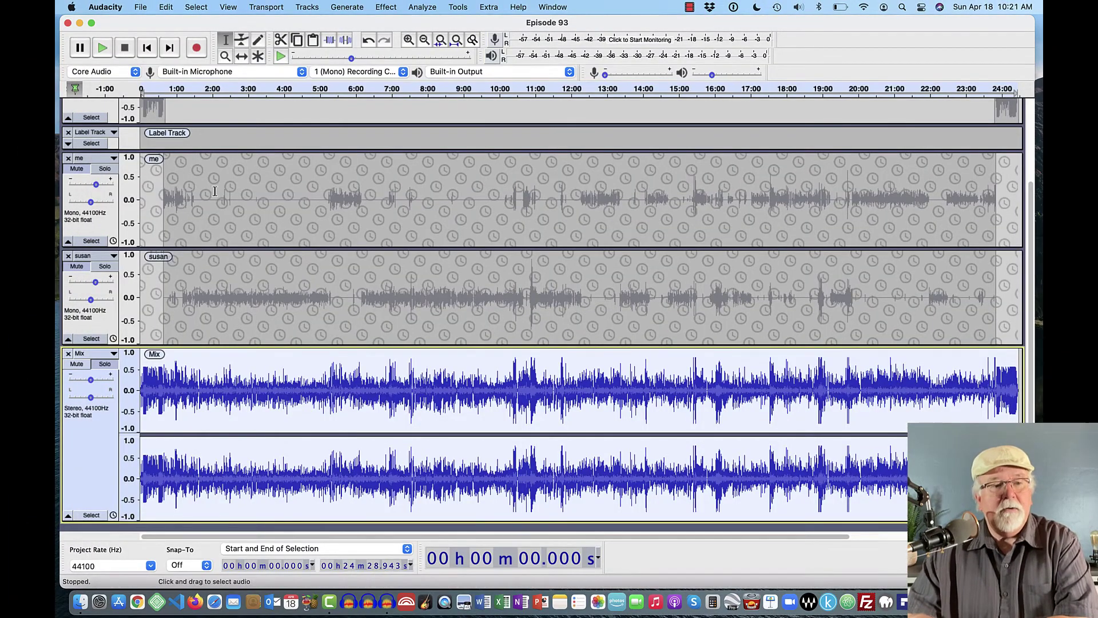
left_click(106, 9)
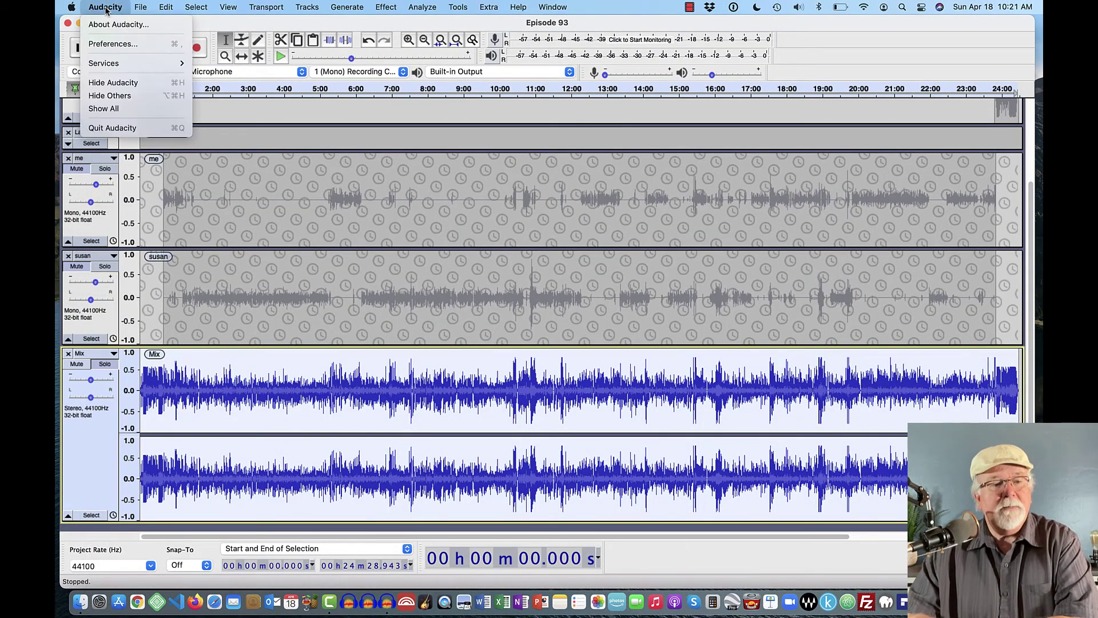
left_click(111, 46)
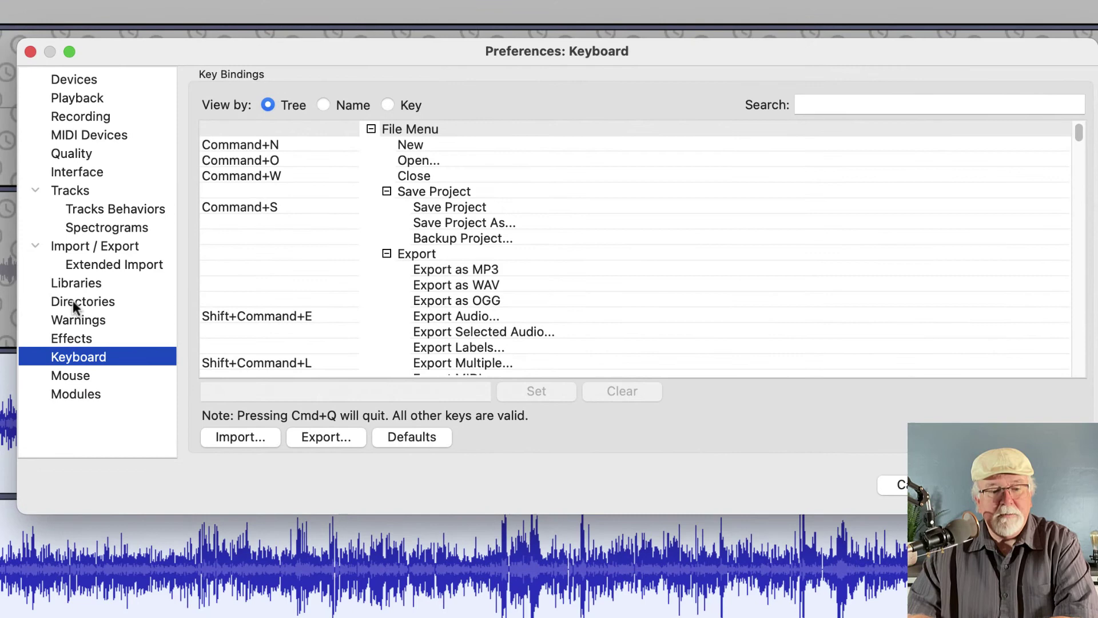
left_click(73, 304)
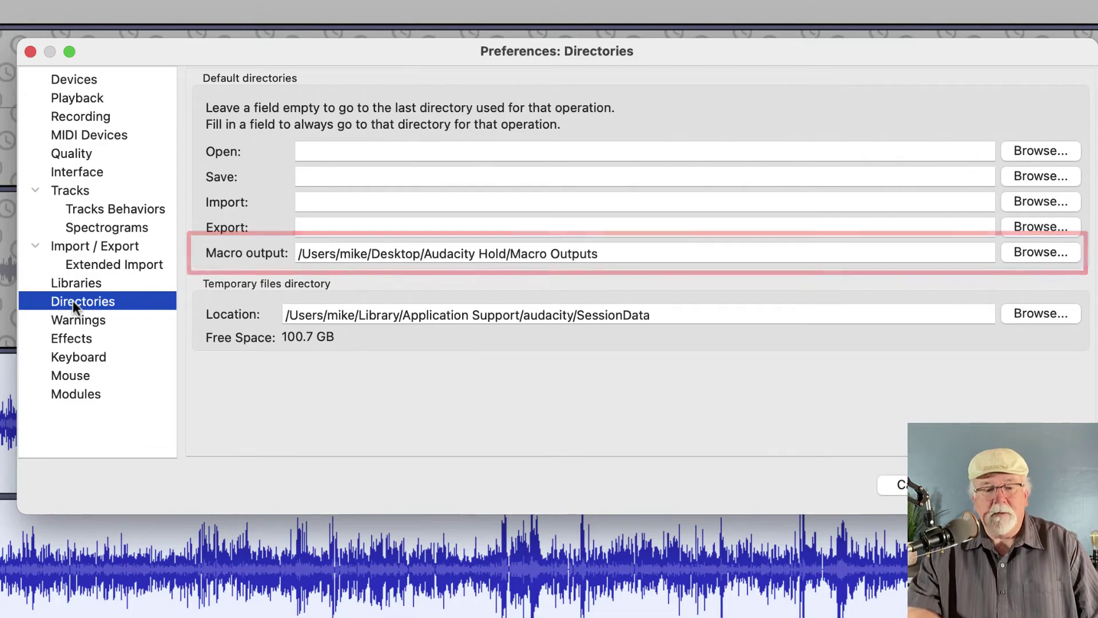
left_click(898, 485)
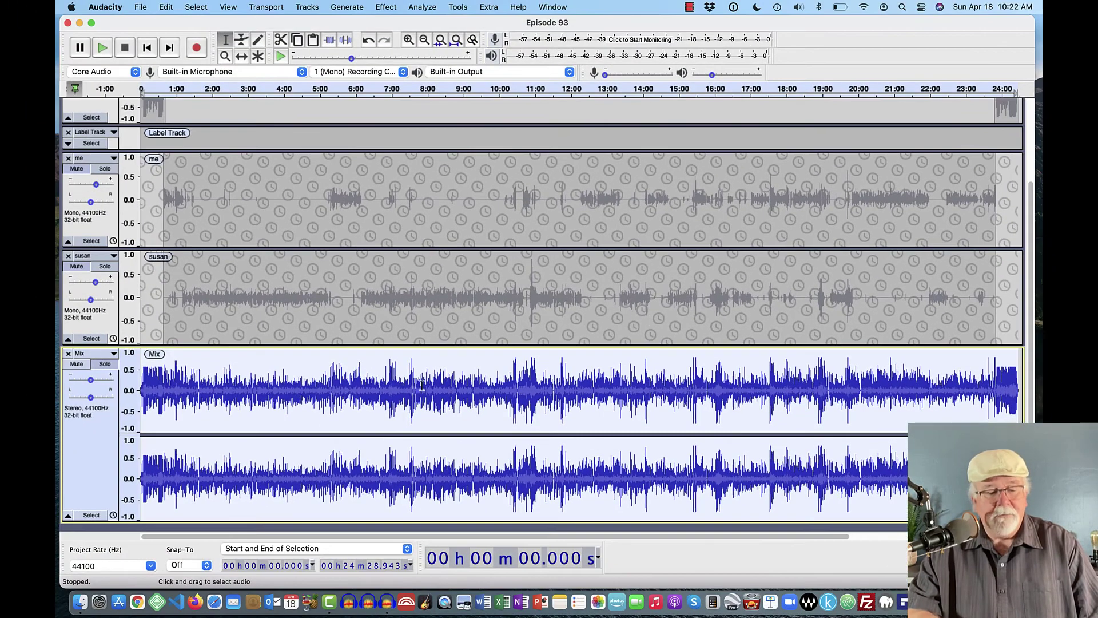
Switch to Finder and locate the exported Episode 93.wav in the macro-output folder inside Macro Outputs
left_click(79, 602)
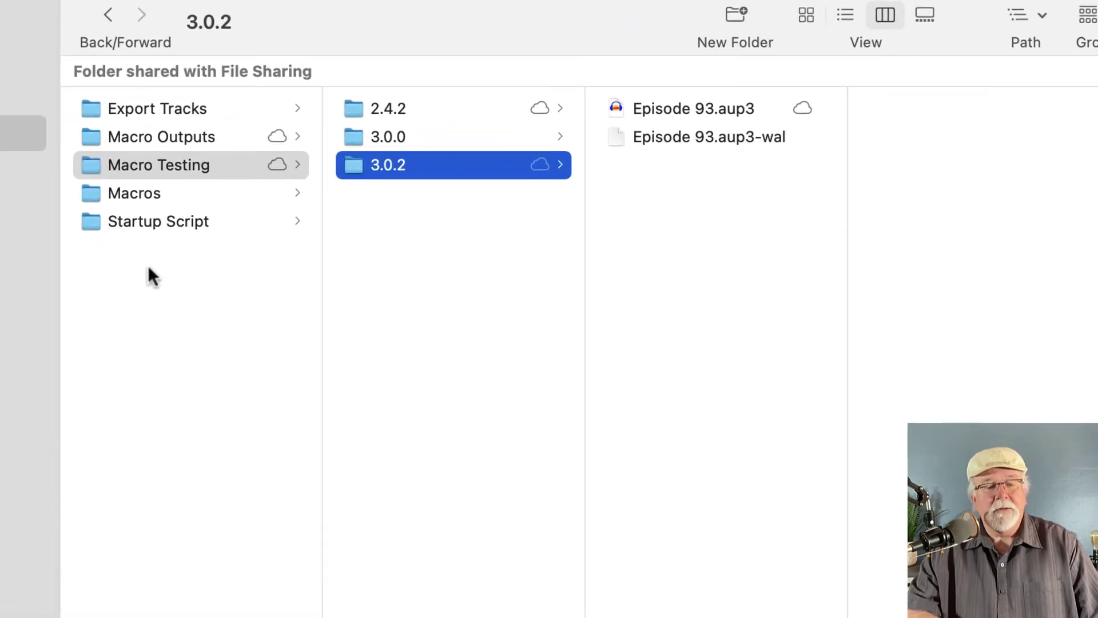
left_click(98, 136)
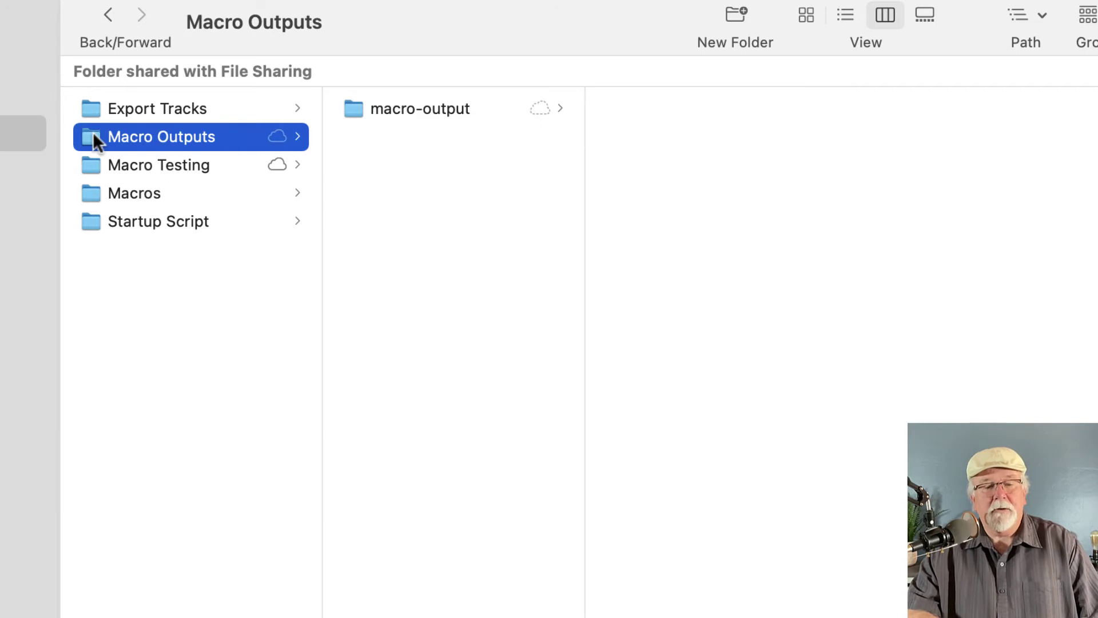
left_click(358, 113)
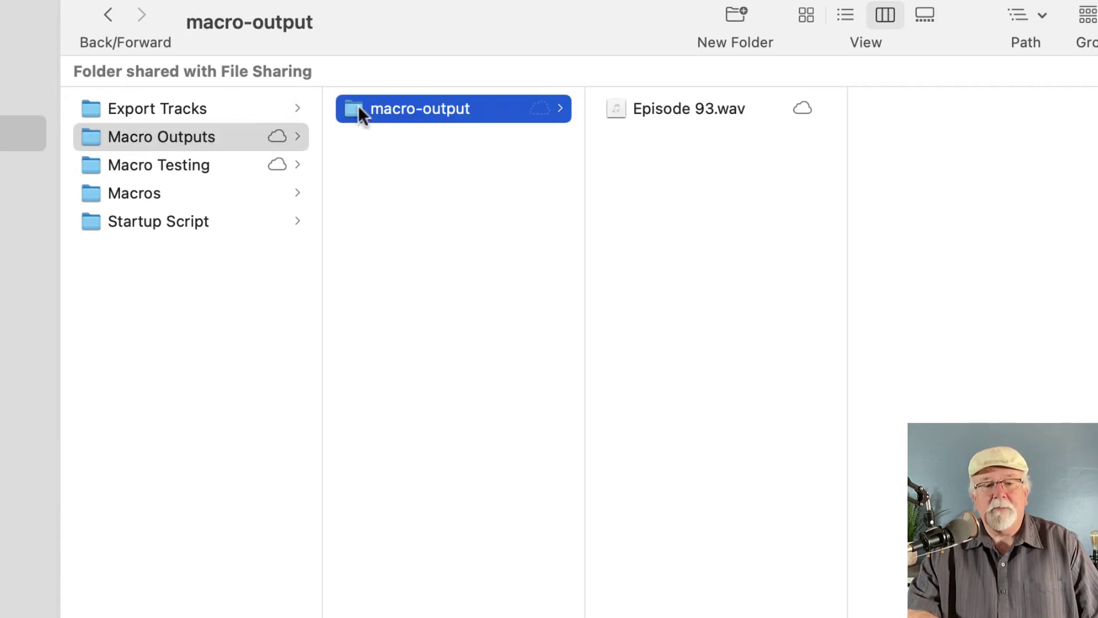
left_click(649, 110)
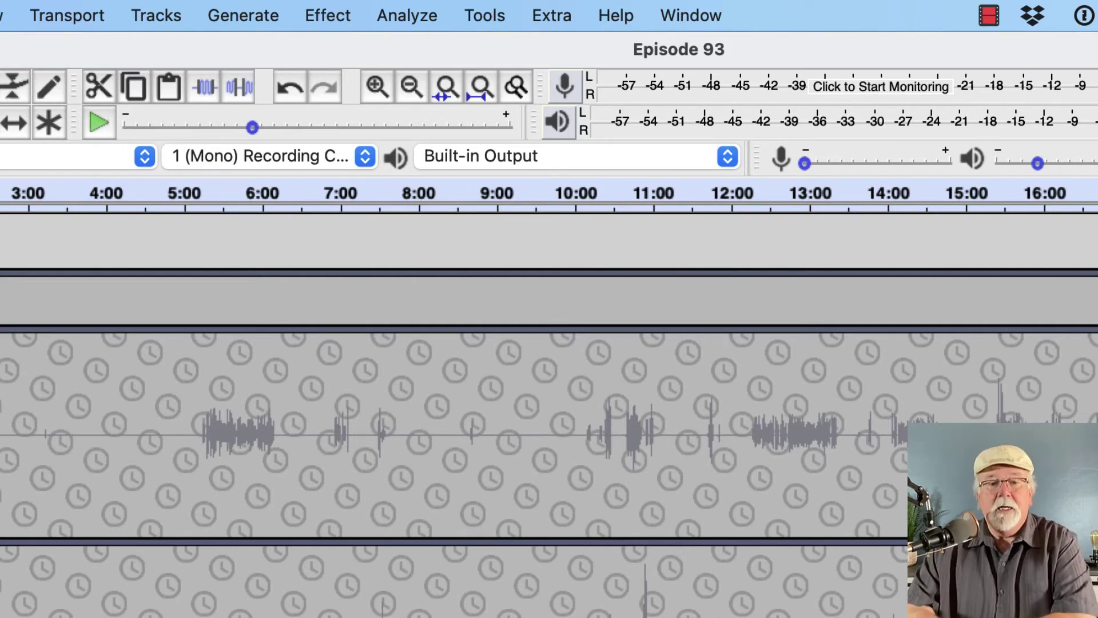
Switch back to Audacity, create a macro named New in the macro manager, and widen the manager window
left_click(483, 18)
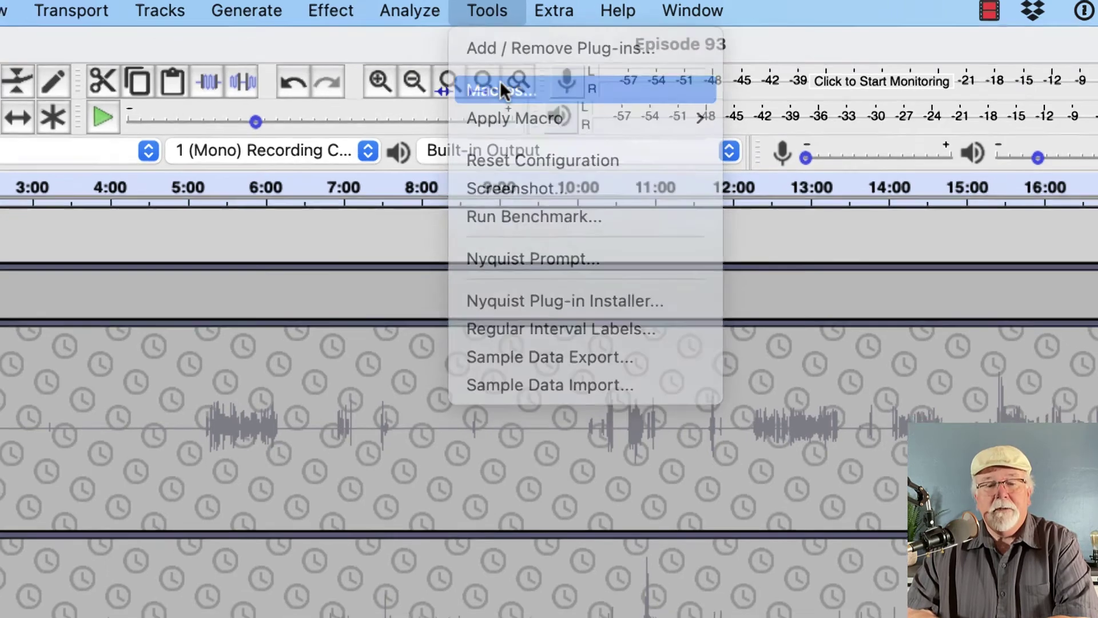
left_click(500, 87)
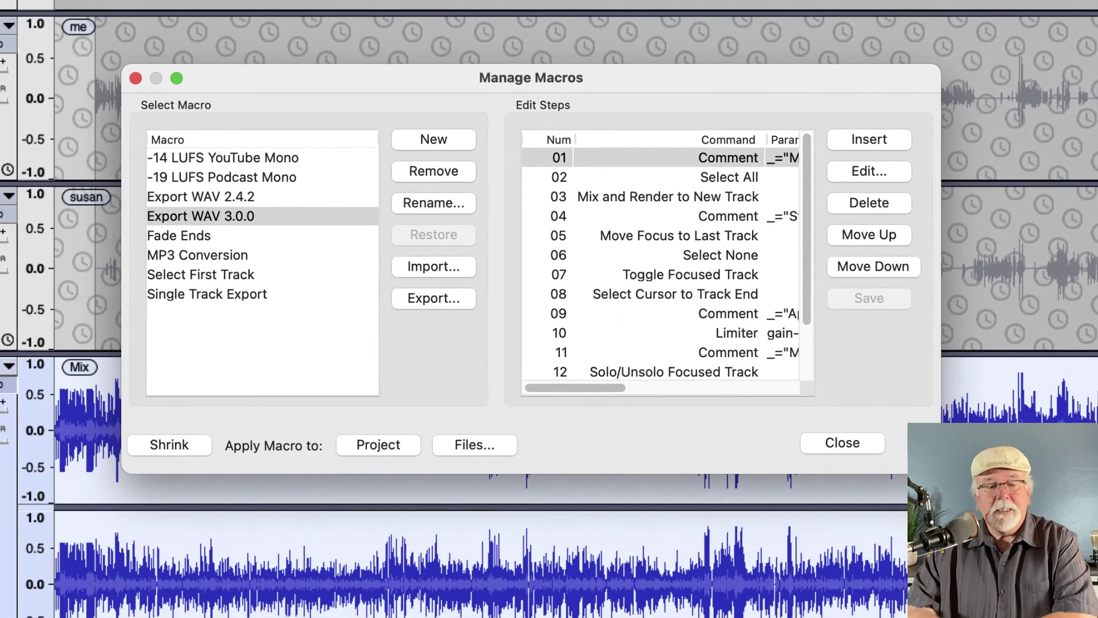
left_click(437, 138)
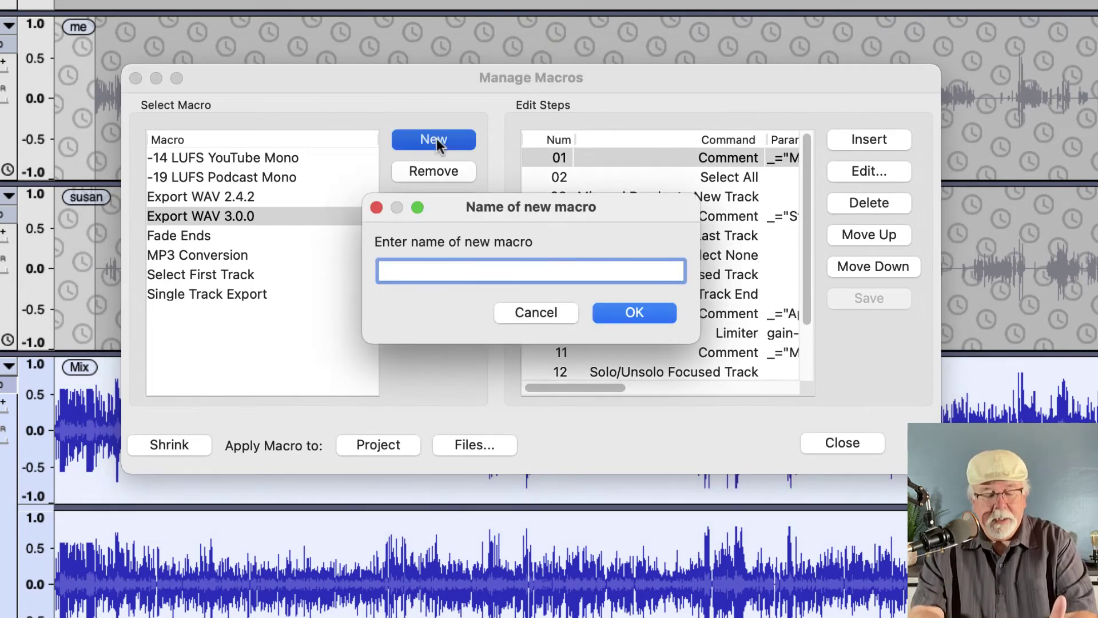
type("New")
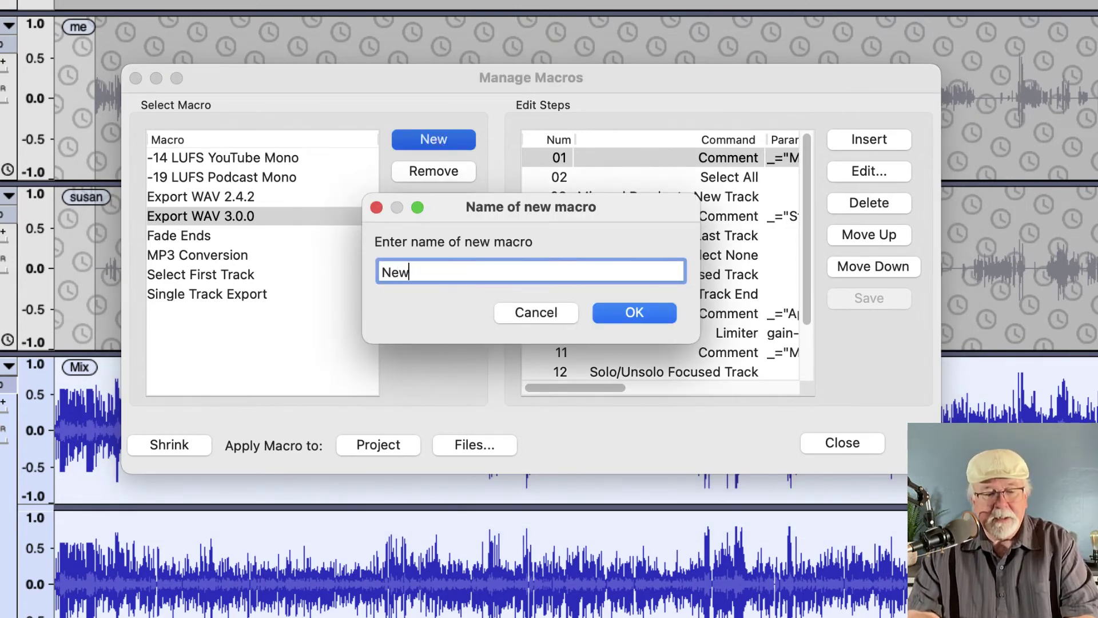
key("Return")
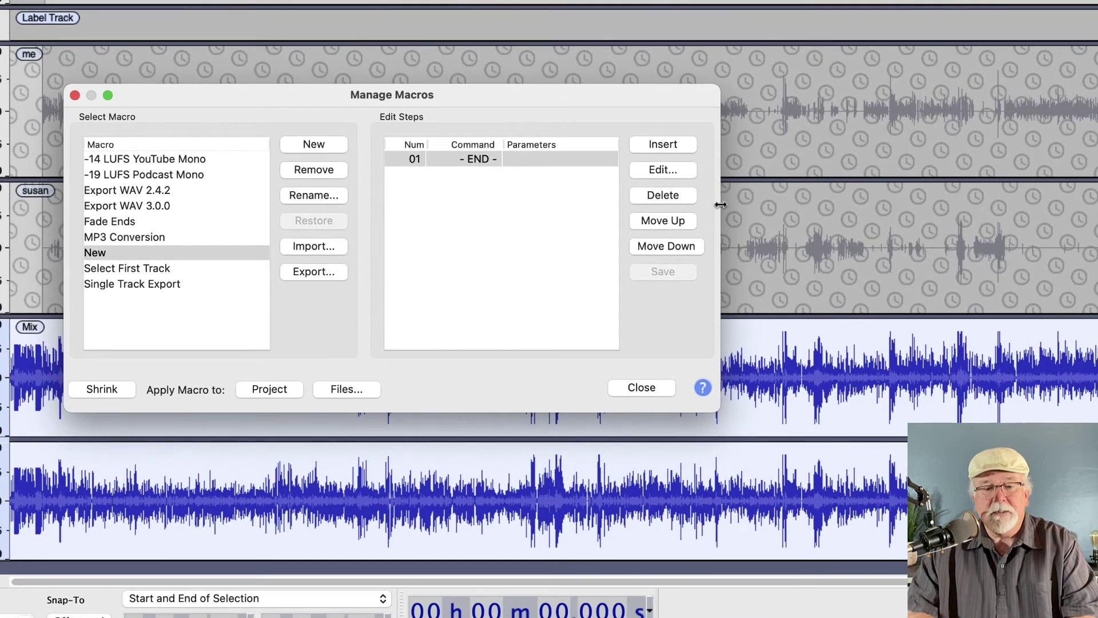
left_click_drag(720, 205, 1014, 206)
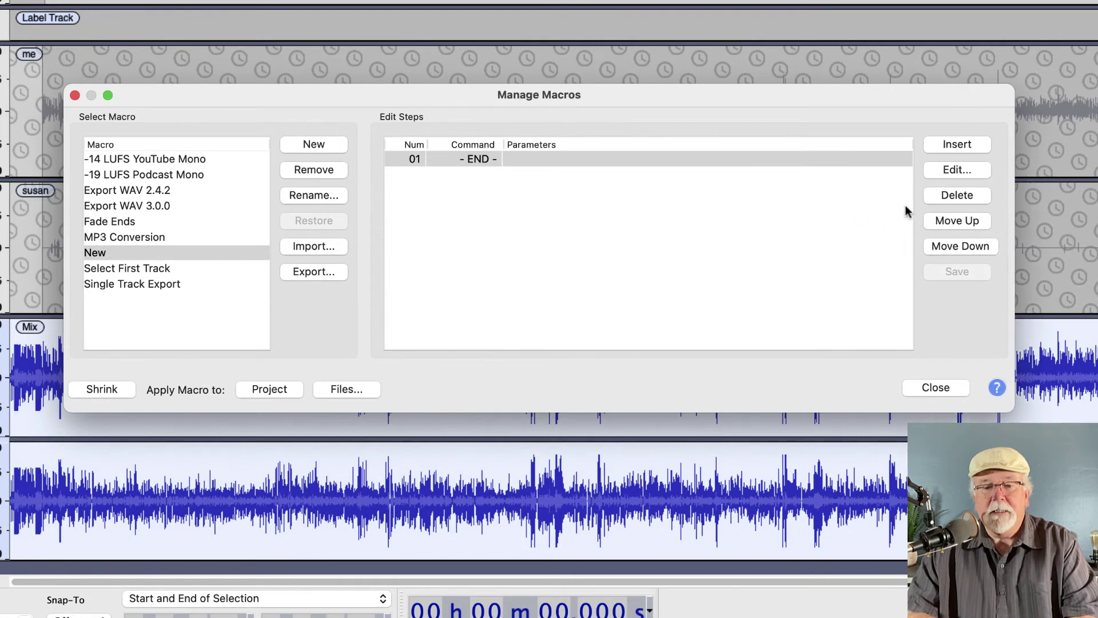
Start inserting a step before the END line of the New macro and look through the available commands
left_click(675, 159)
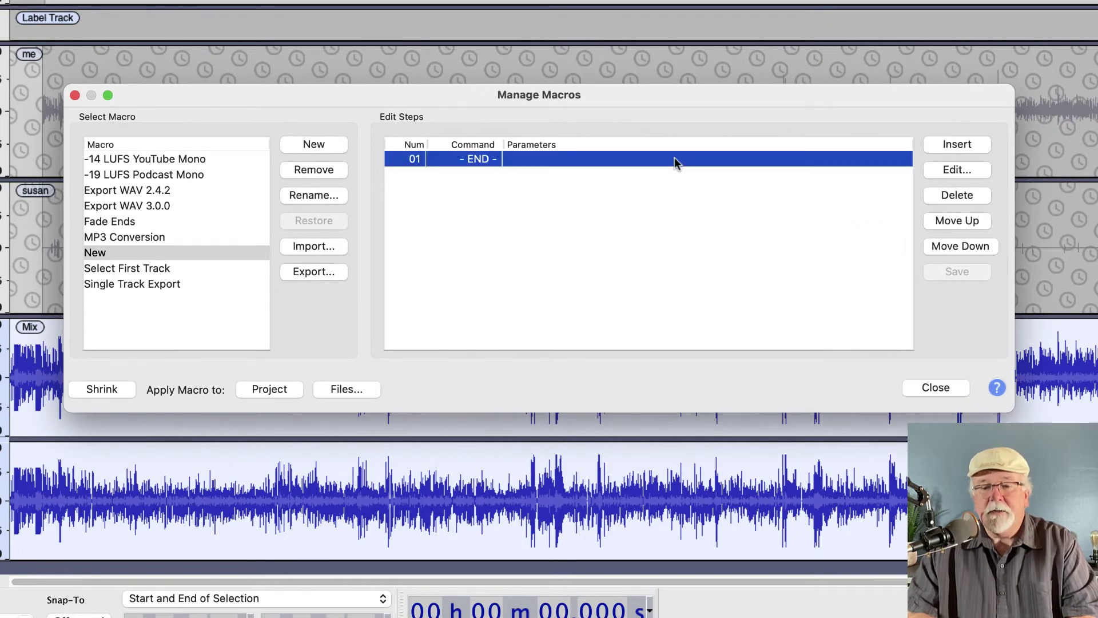
left_click(947, 148)
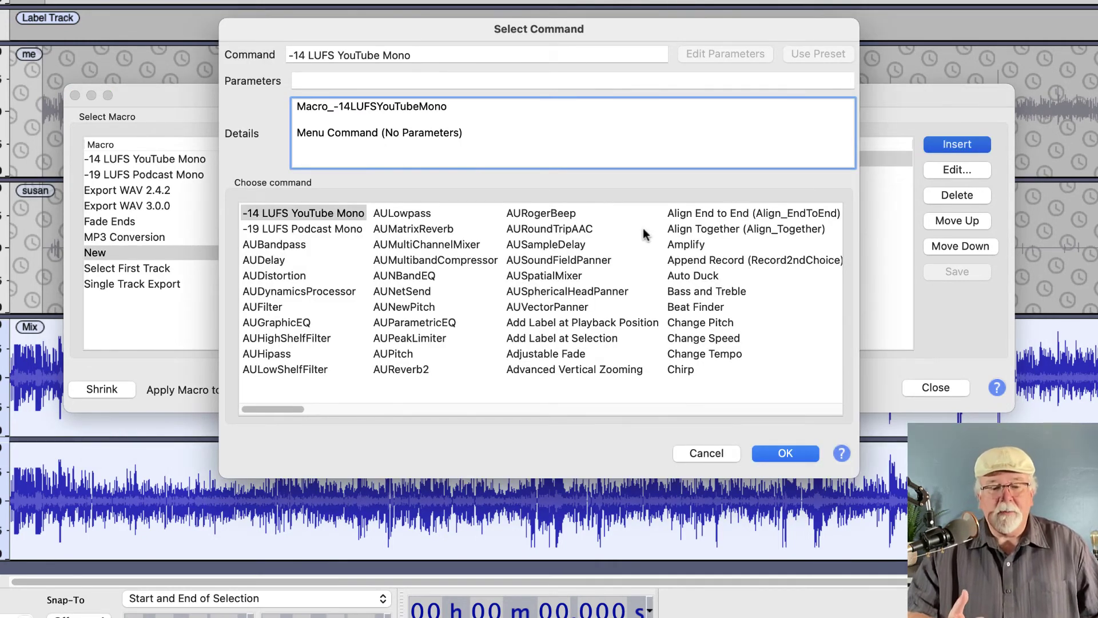
scroll(645, 234, "right", 10)
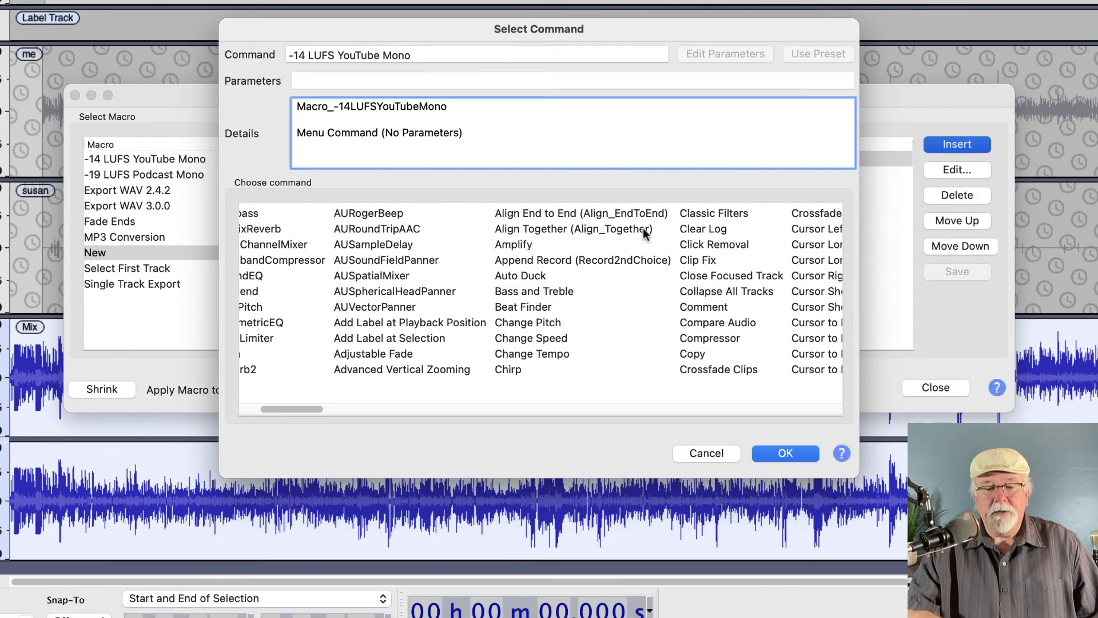
scroll(645, 233, "right", 15)
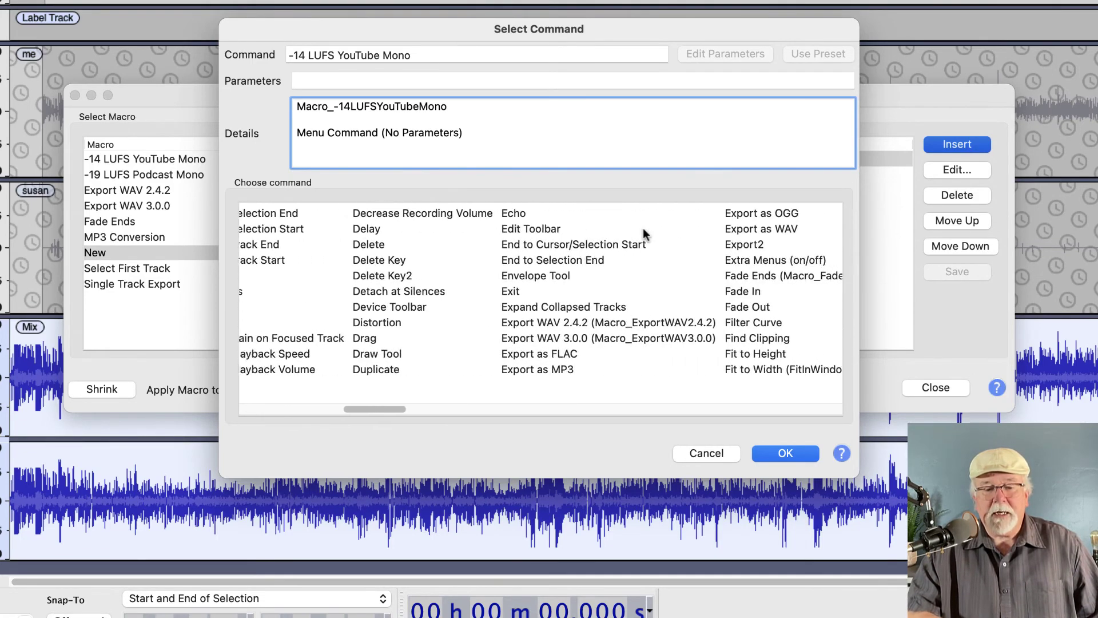
scroll(643, 229, "right", 8)
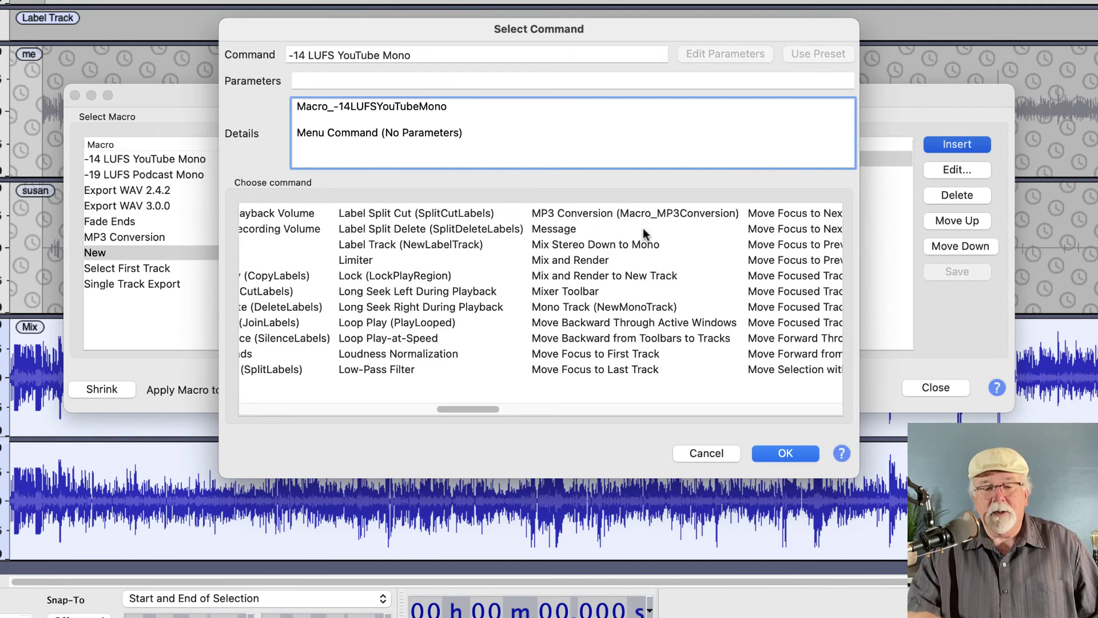
scroll(643, 228, "right", 10)
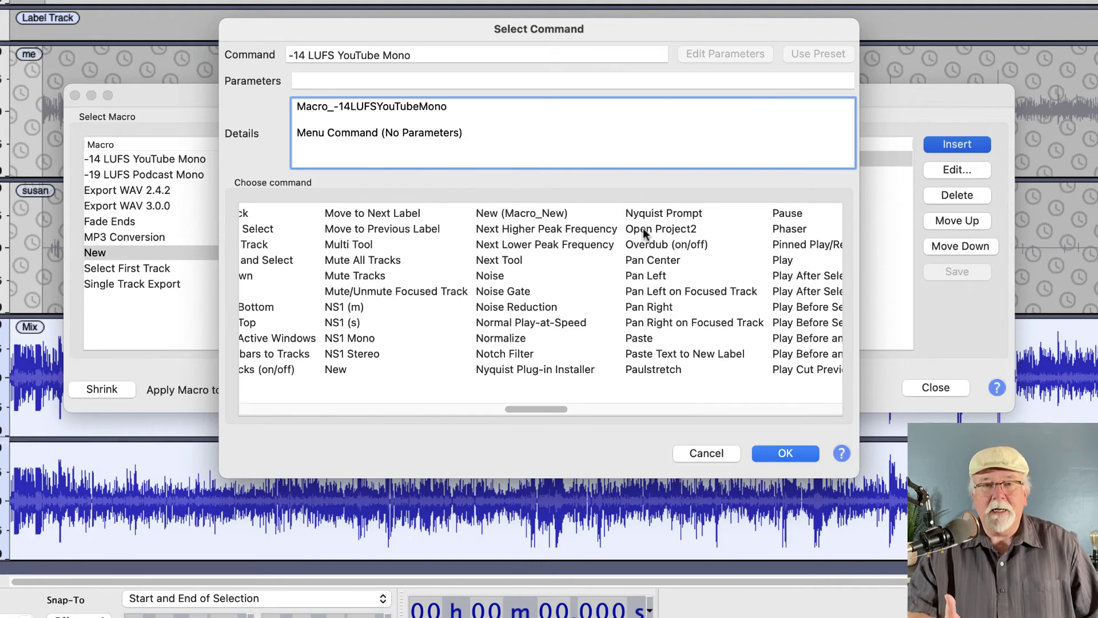
scroll(643, 228, "right", 6)
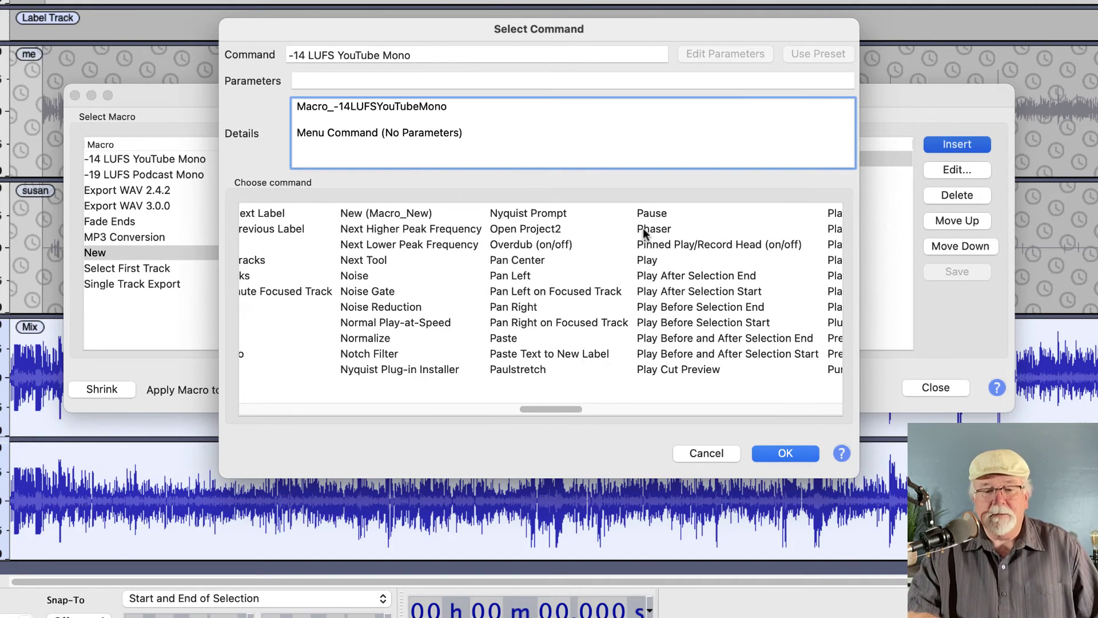
scroll(643, 231, "right", 3)
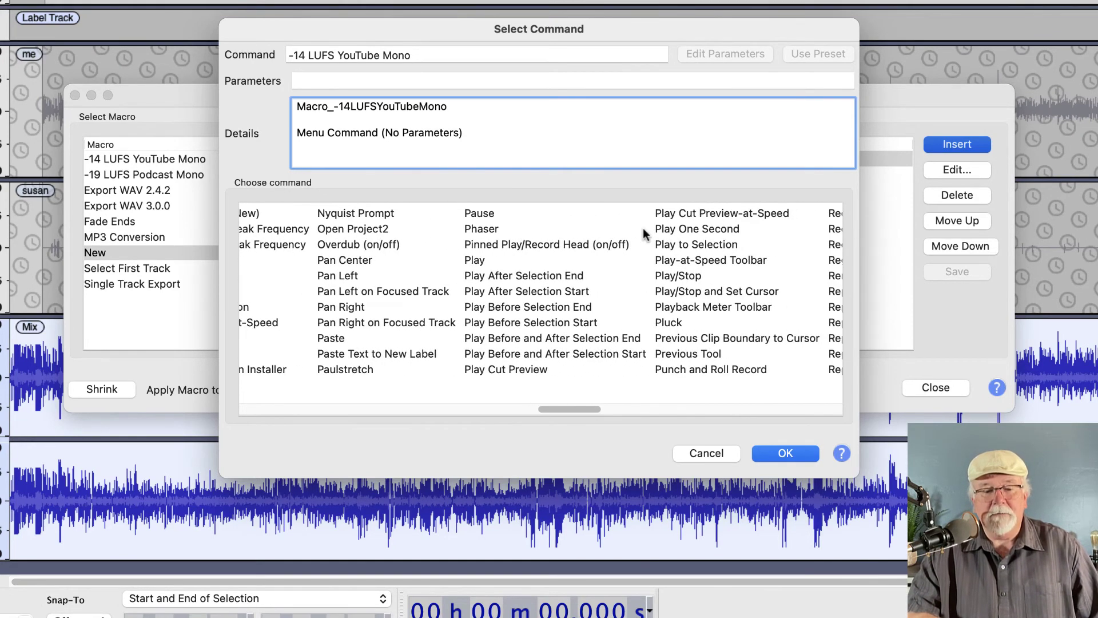
scroll(643, 233, "left", 15)
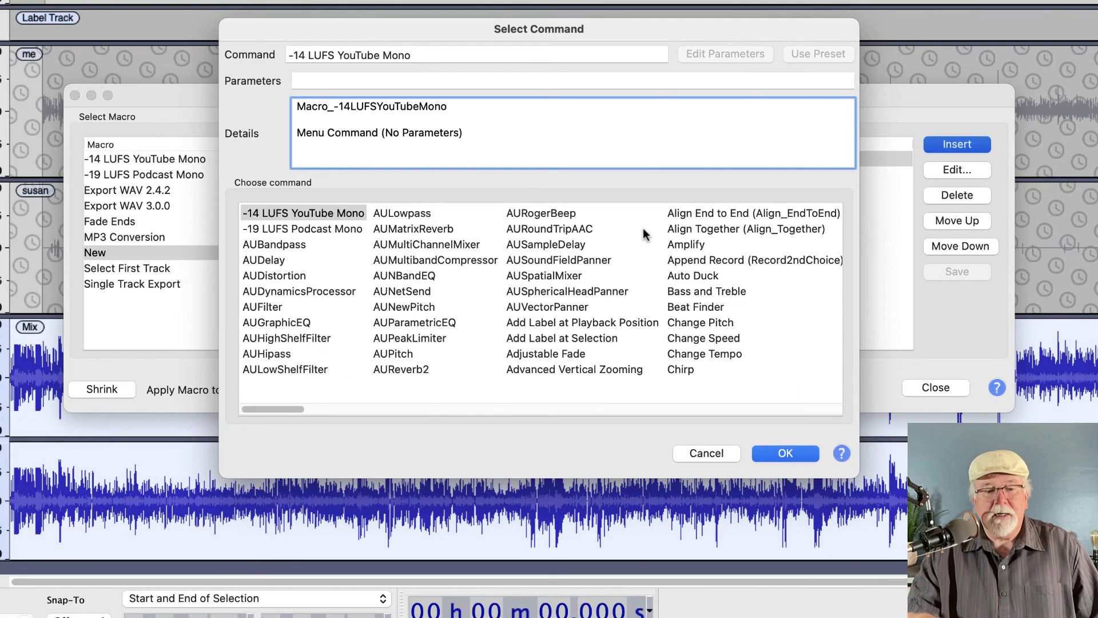
Insert the Save Copy command into the New macro before the END line
left_click(271, 215)
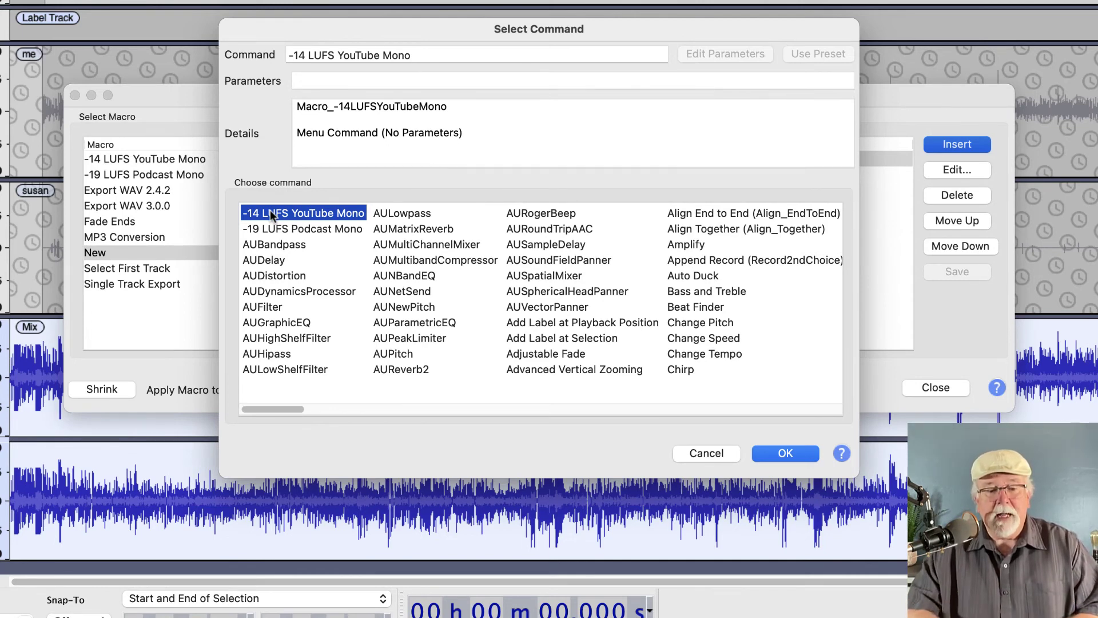
scroll(429, 277, "right", 10)
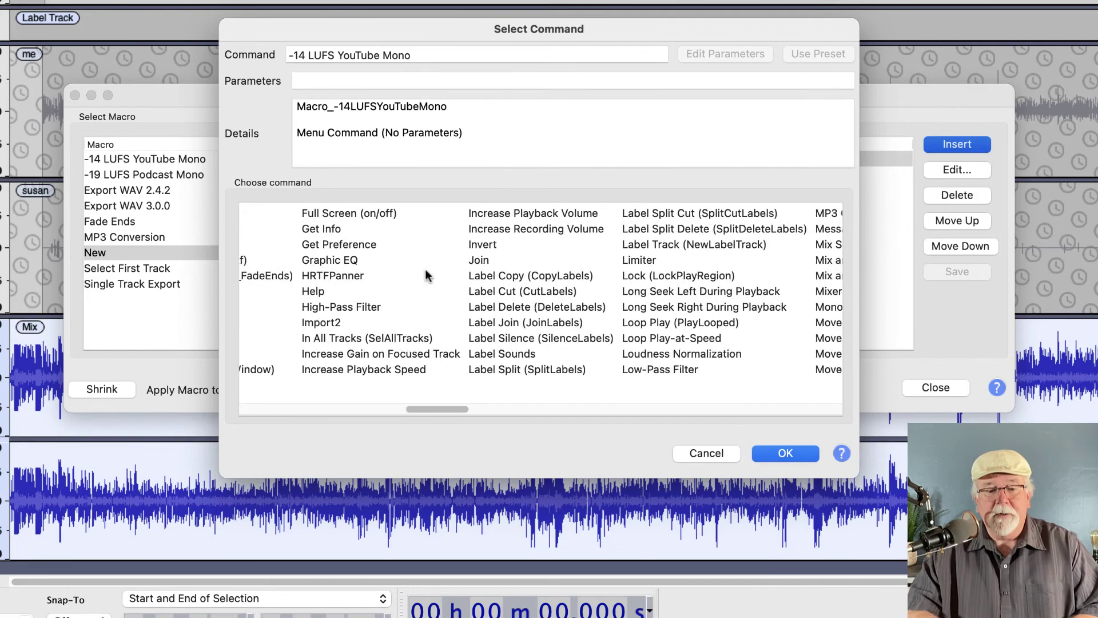
scroll(426, 277, "right", 2)
scroll(426, 277, "right", 20)
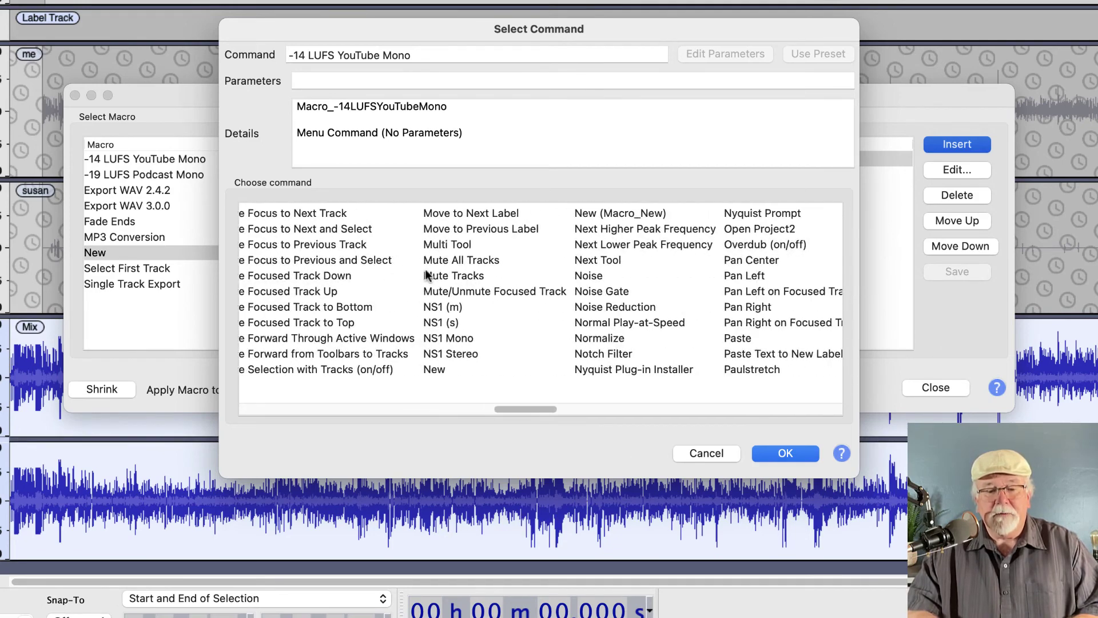
scroll(426, 276, "right", 20)
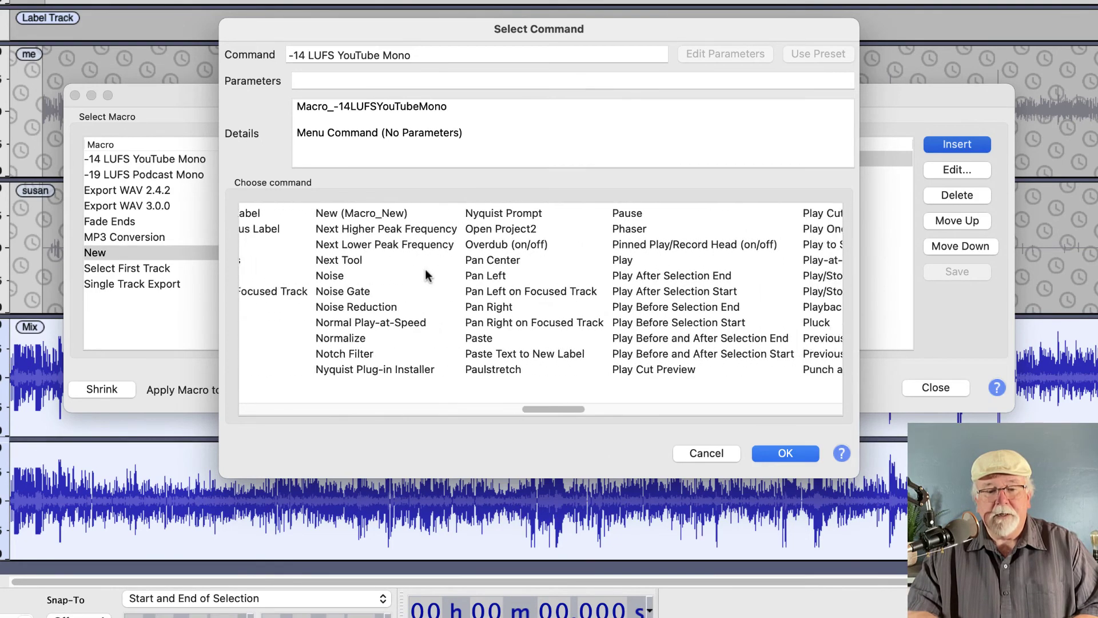
scroll(426, 276, "right", 20)
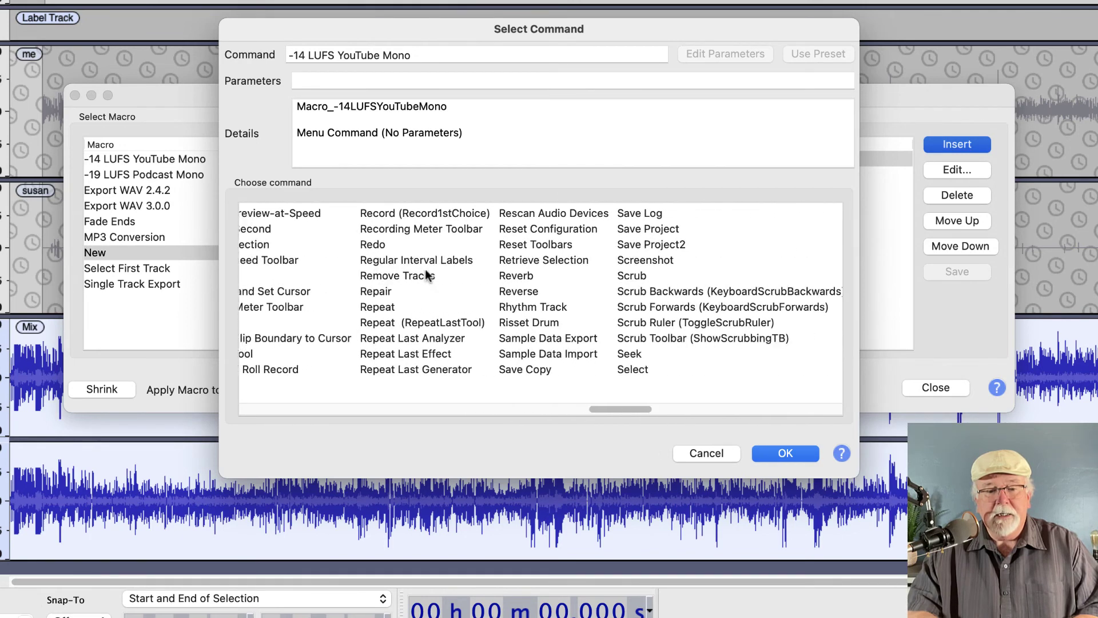
scroll(427, 277, "right", 3)
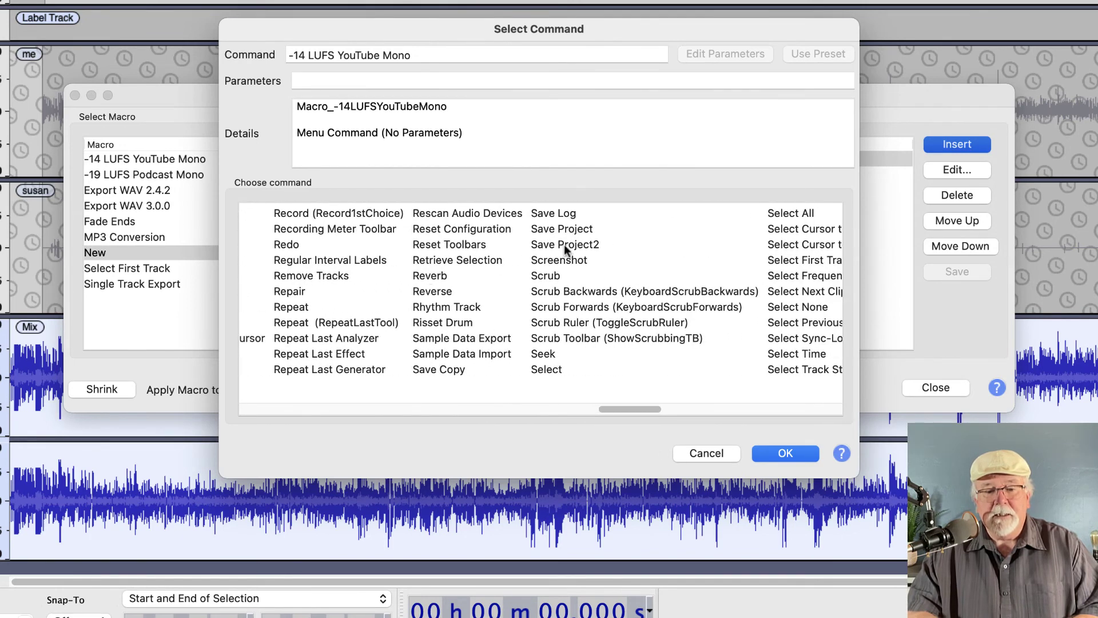
scroll(609, 249, "right", 3)
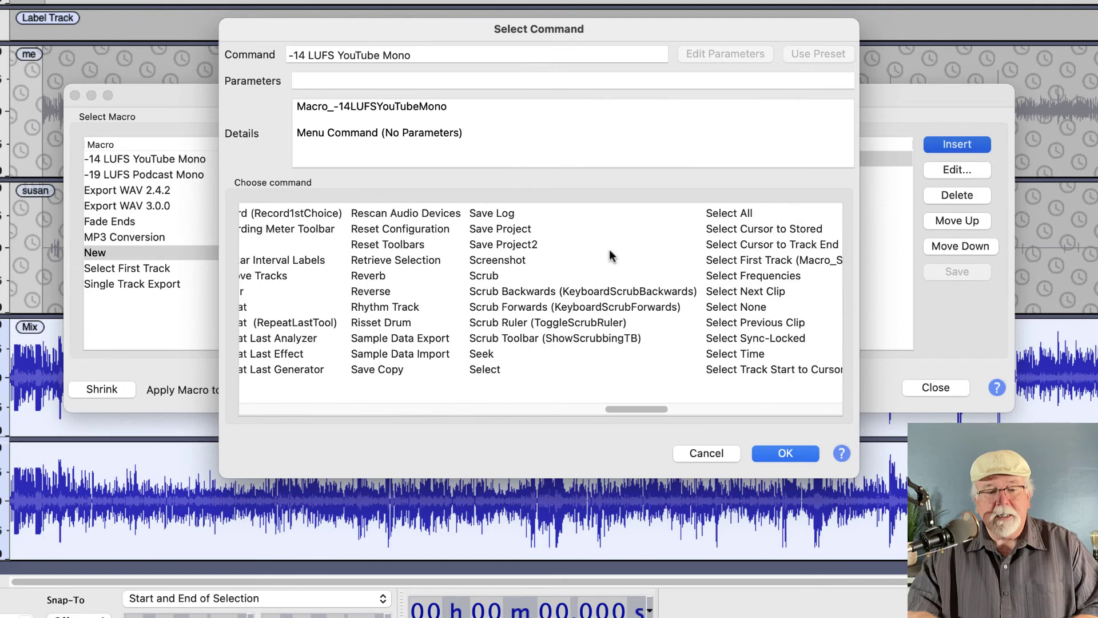
left_click(371, 370)
left_click(786, 454)
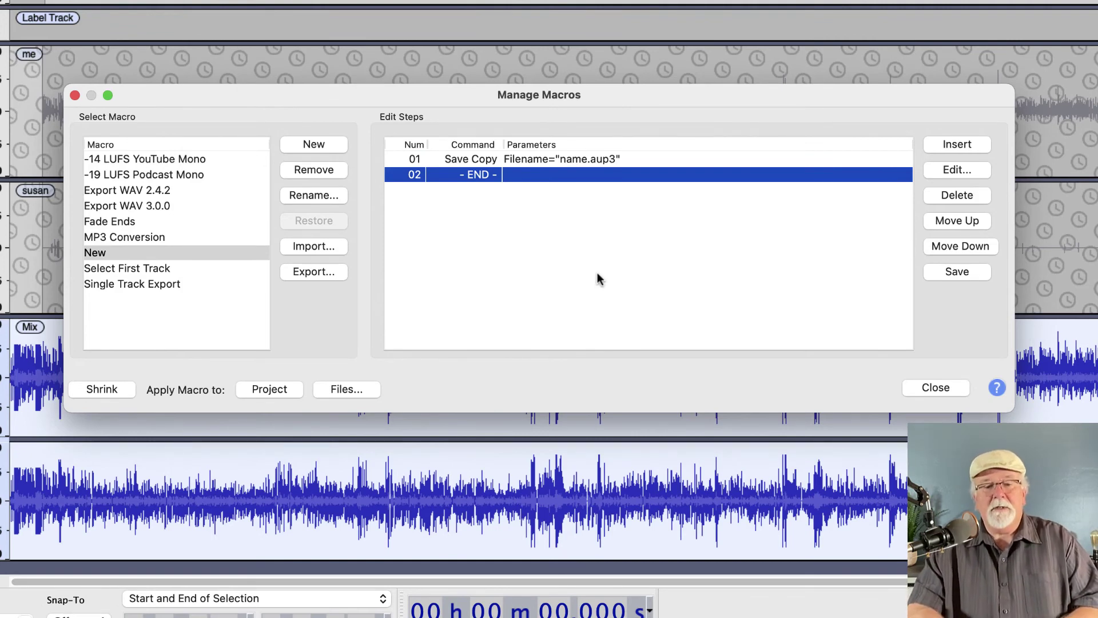
Review the Save Copy step's file name parameter without changing it, and cancel closing the macro manager
double_click(575, 164)
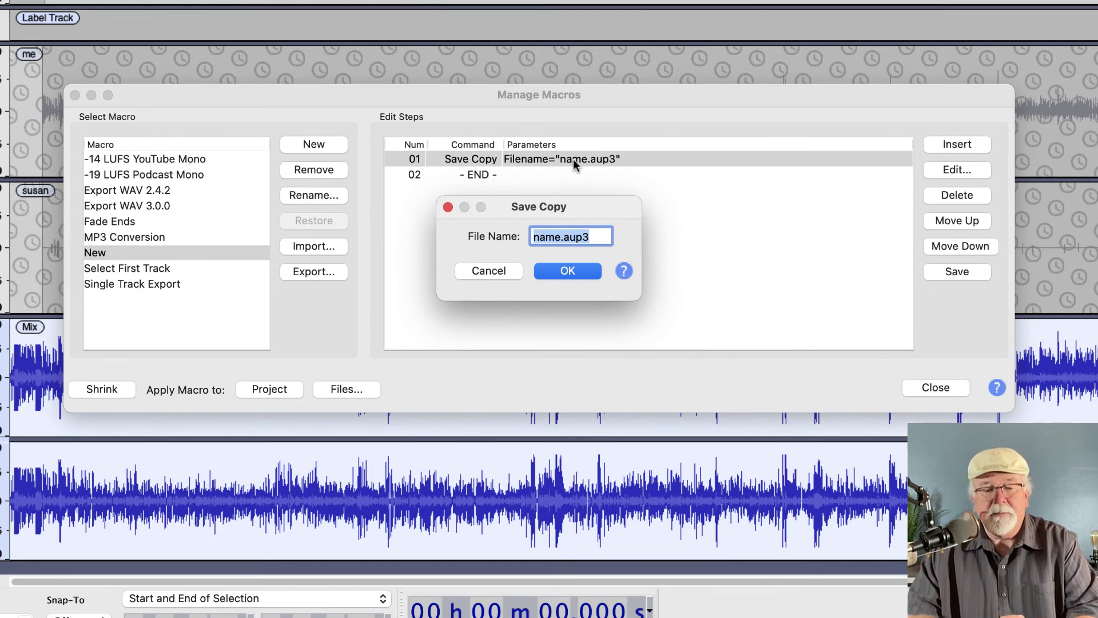
left_click(490, 272)
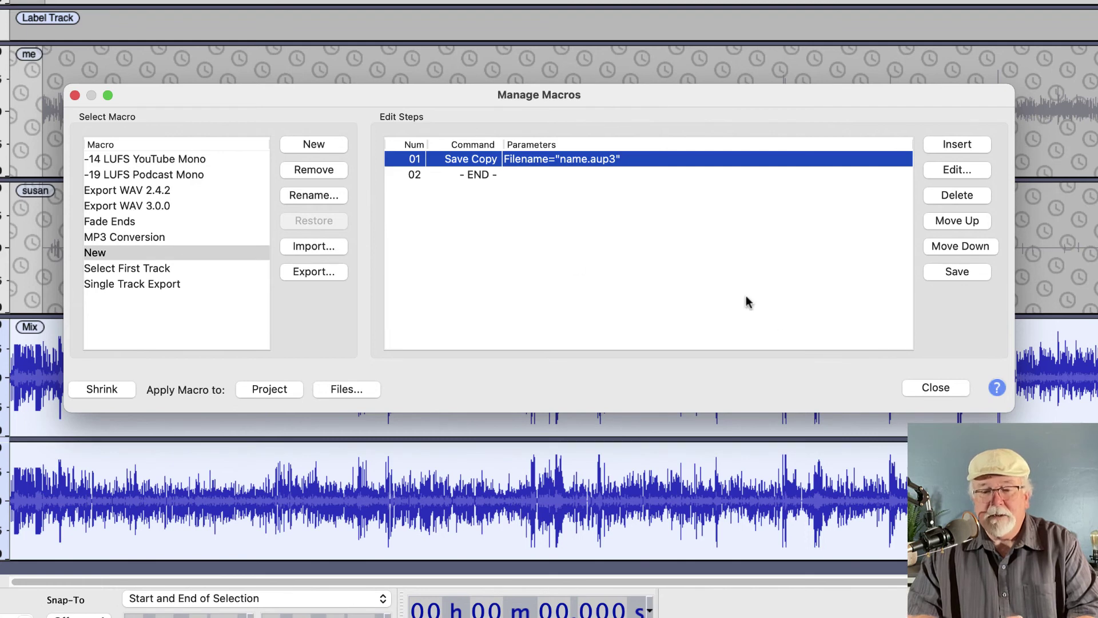
left_click(942, 389)
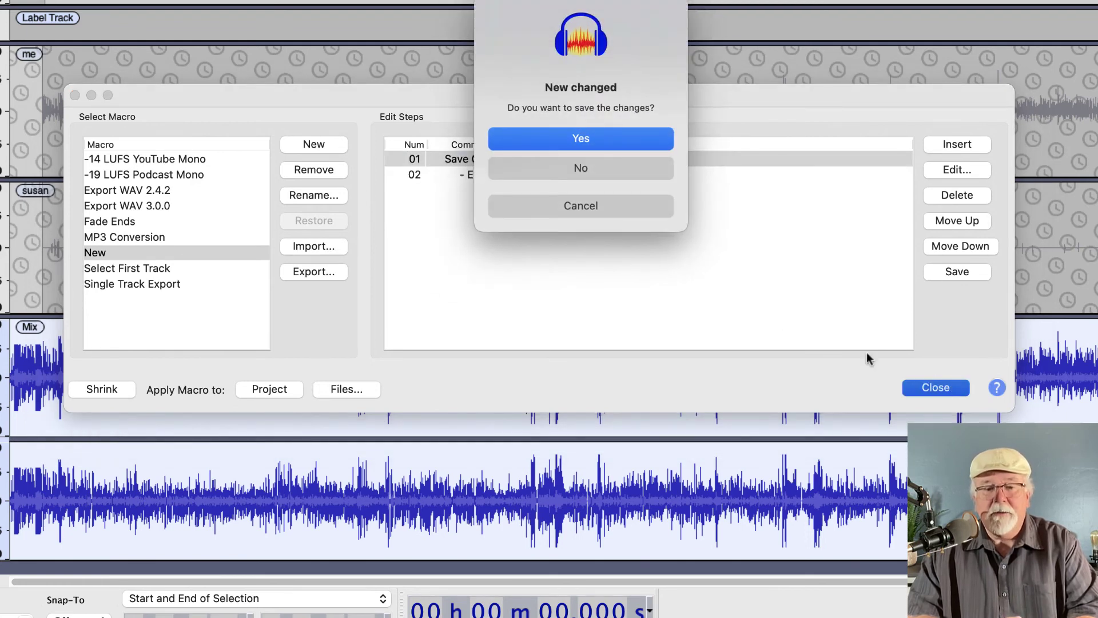
left_click(579, 206)
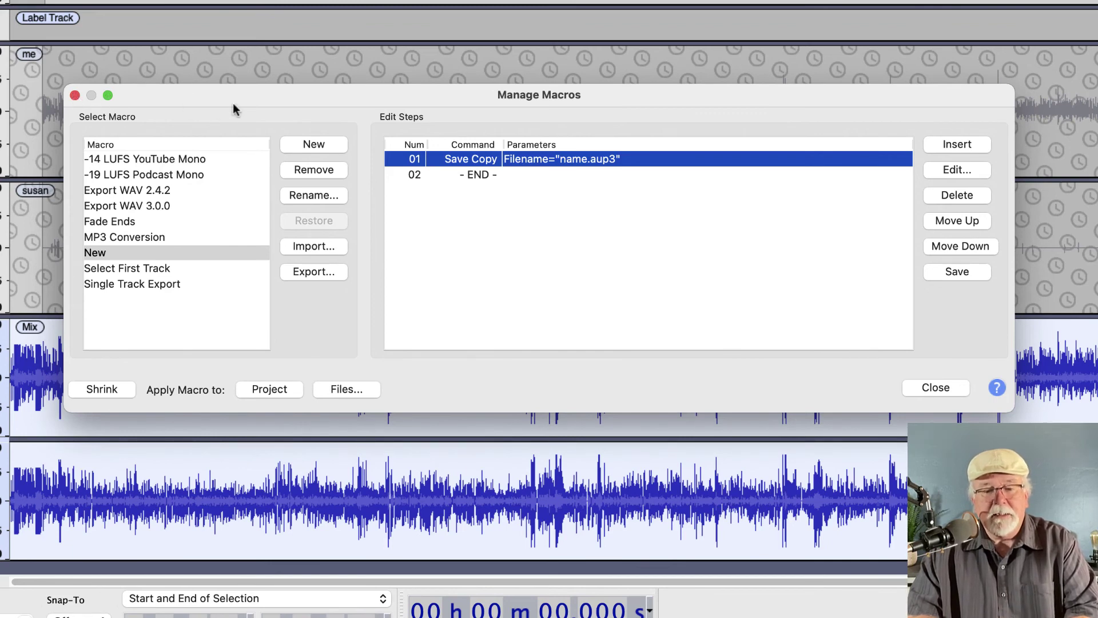
Insert the Limiter command into the New macro ahead of the Save Copy step
left_click(955, 145)
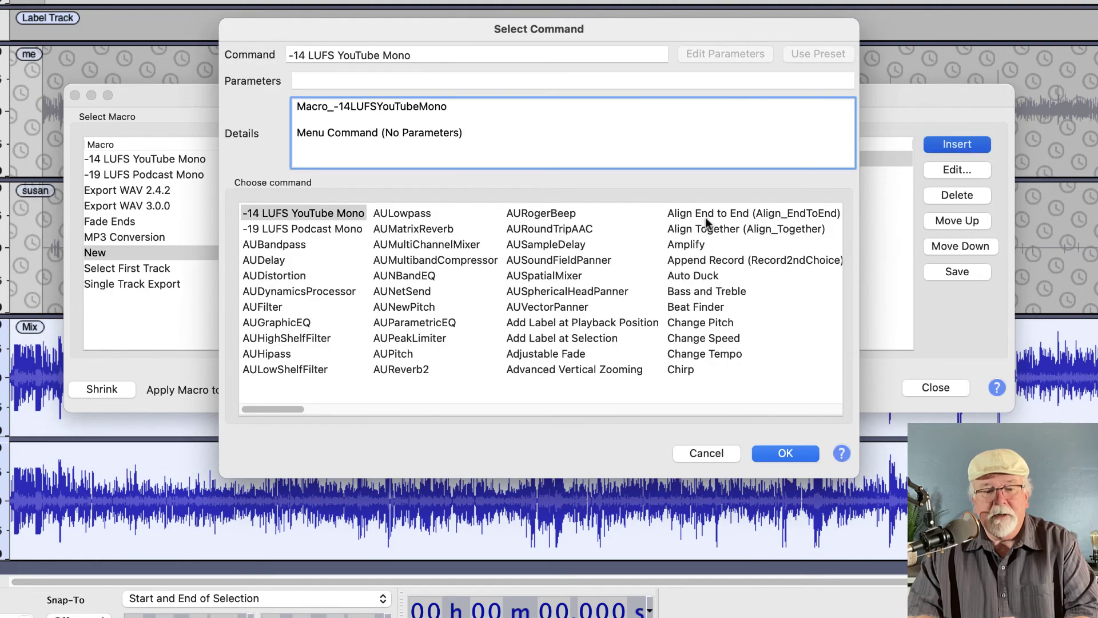
scroll(610, 320, "right", 2)
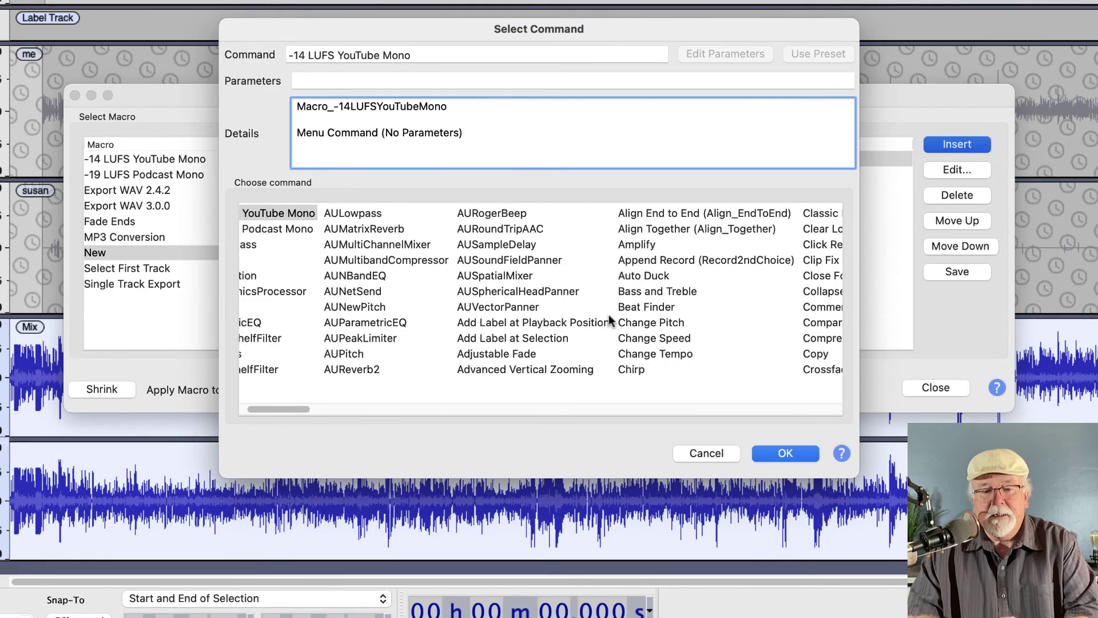
scroll(611, 321, "right", 15)
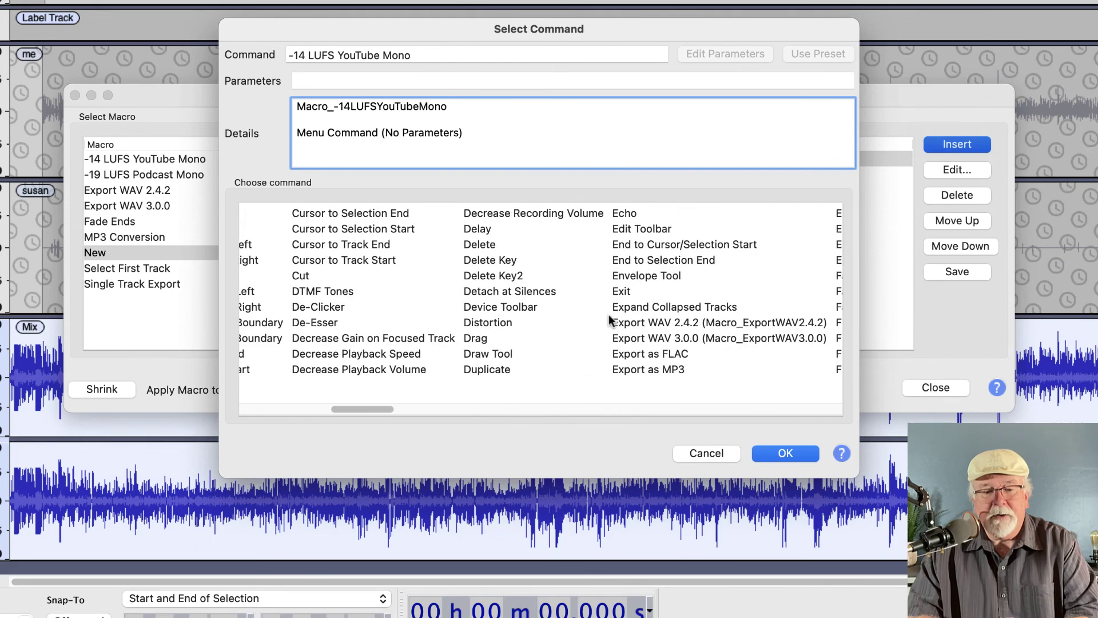
scroll(610, 320, "right", 8)
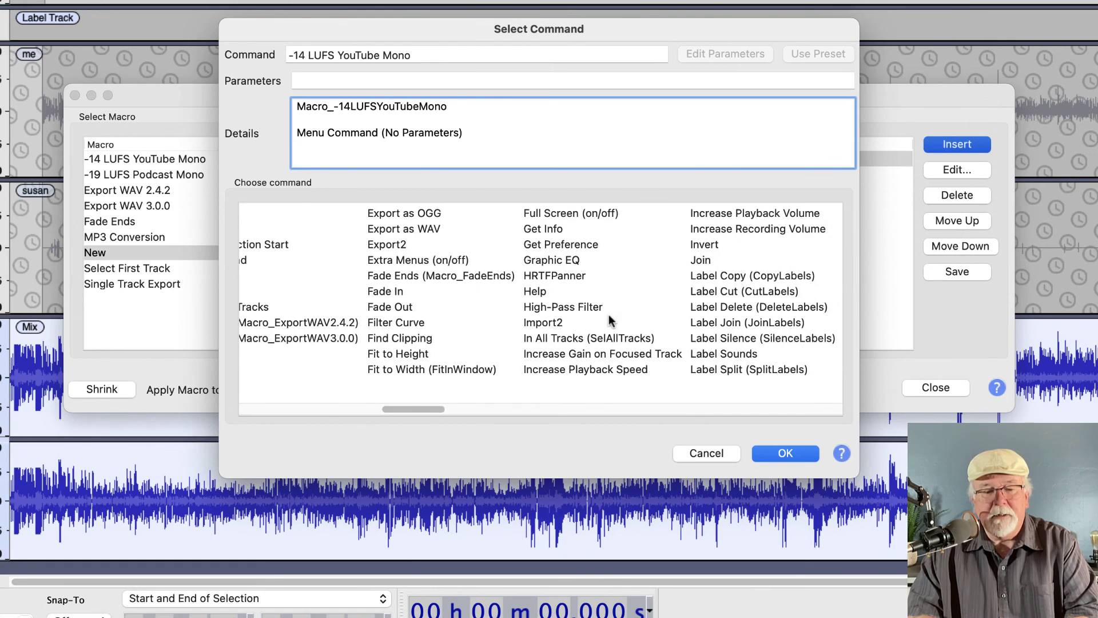
scroll(611, 320, "right", 10)
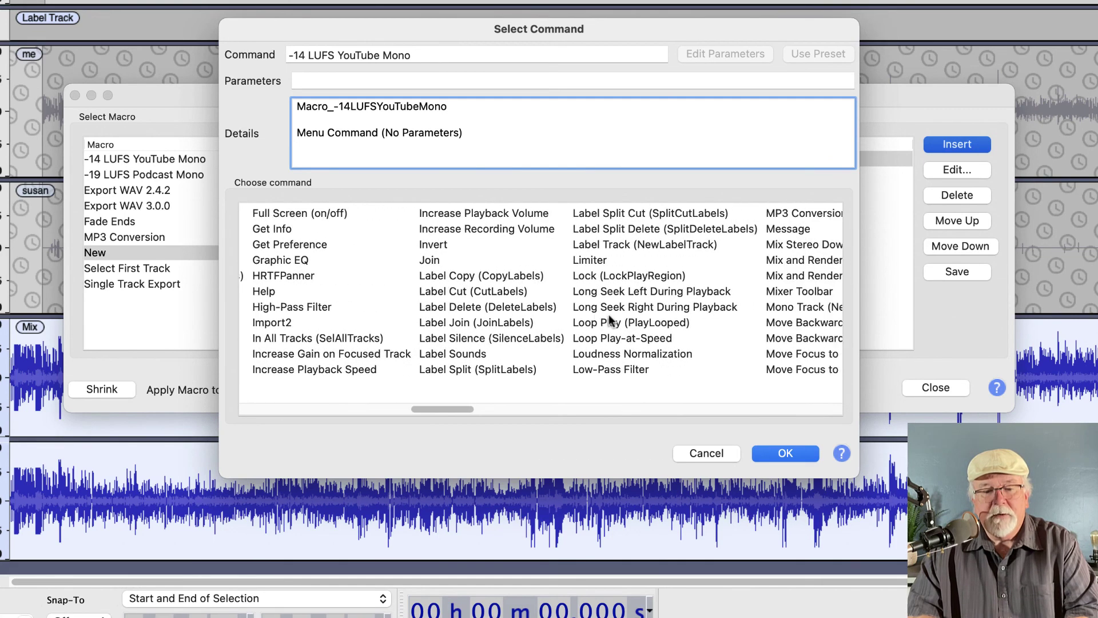
left_click(592, 260)
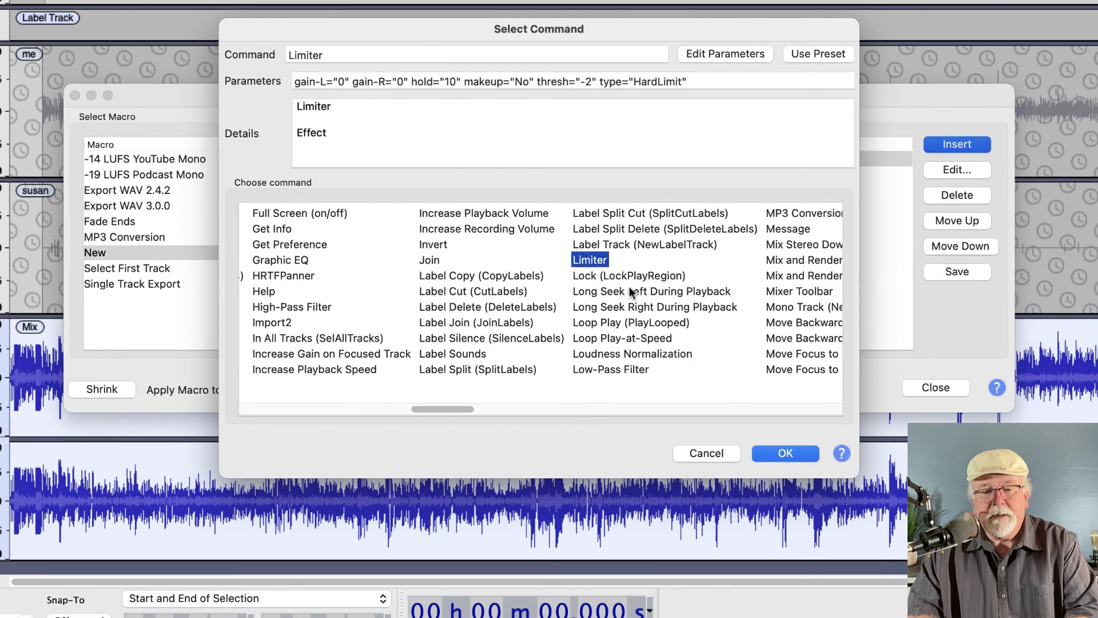
left_click(784, 453)
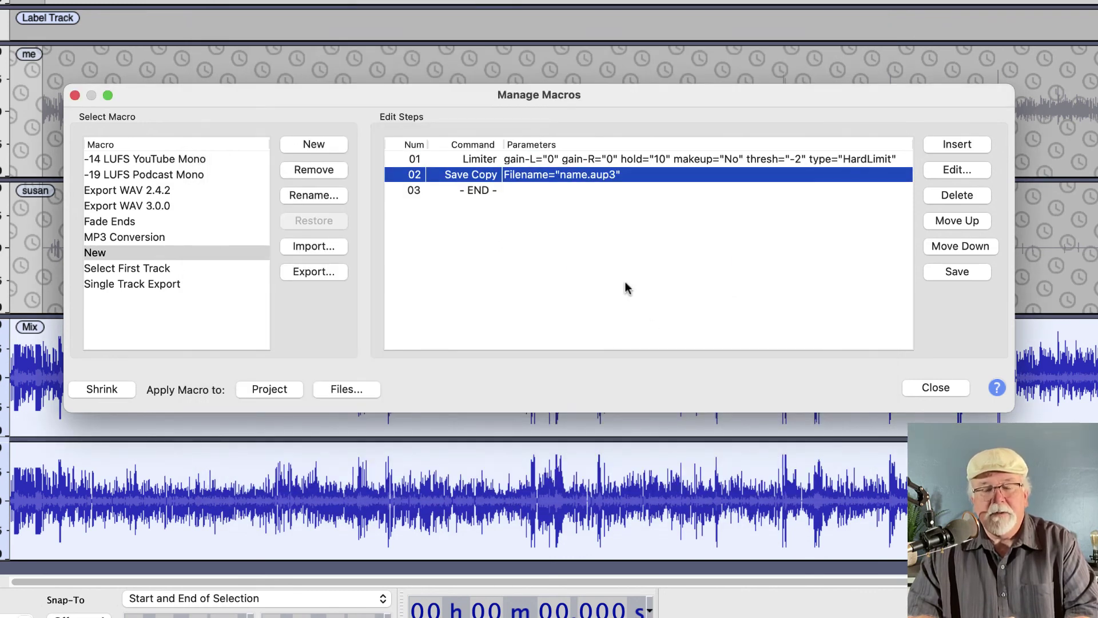
Review the Limiter step's settings without changing them, and close the macro manager, saving the changes to the New macro
double_click(629, 163)
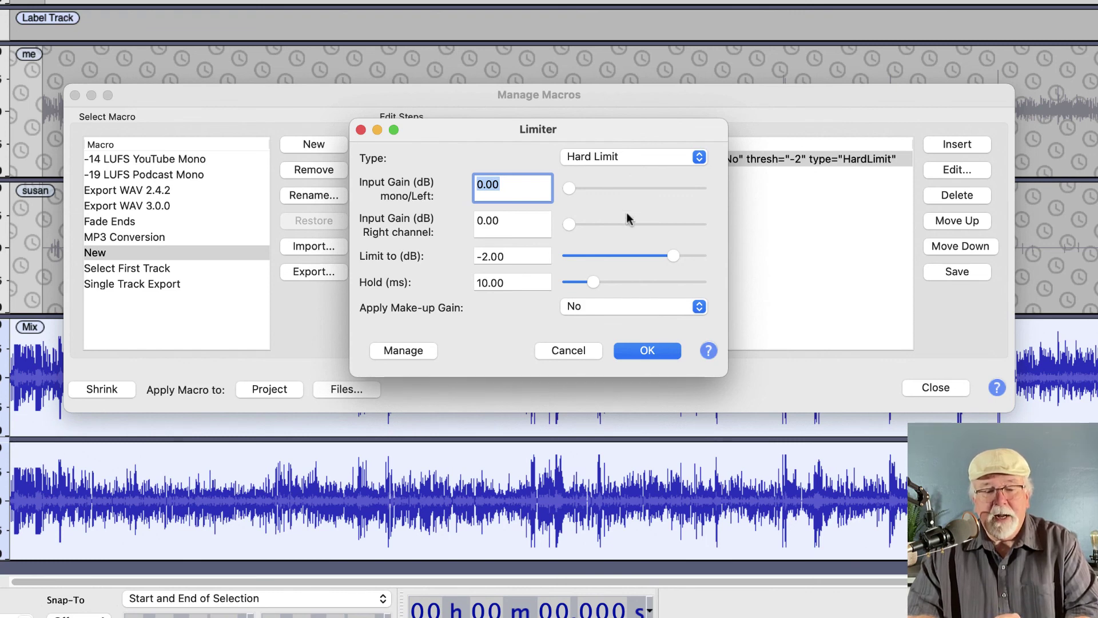
left_click(575, 352)
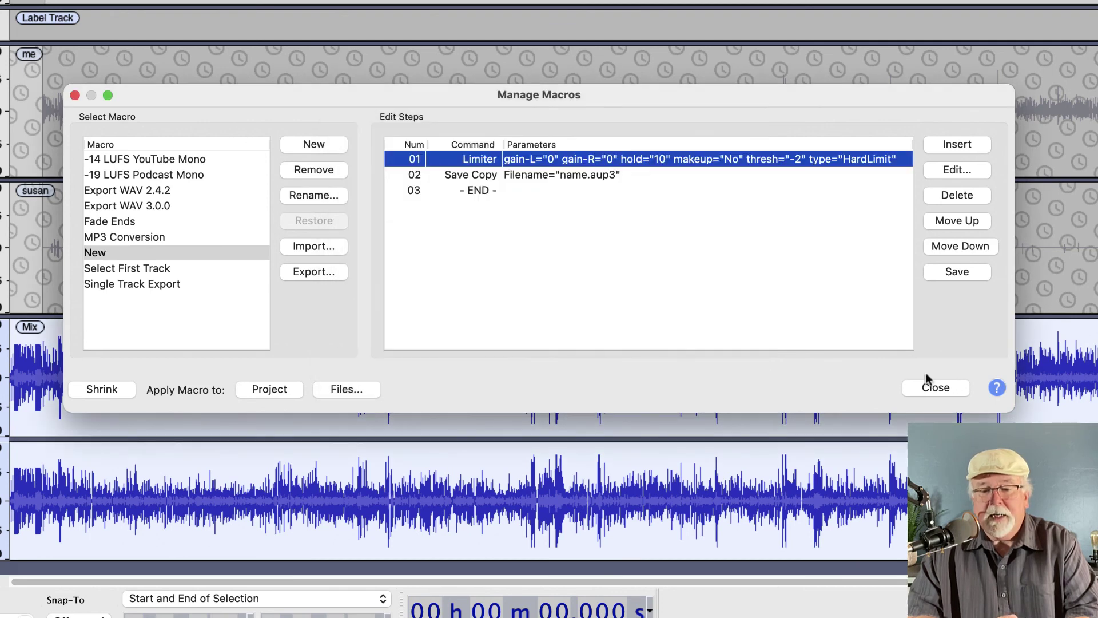
left_click(935, 389)
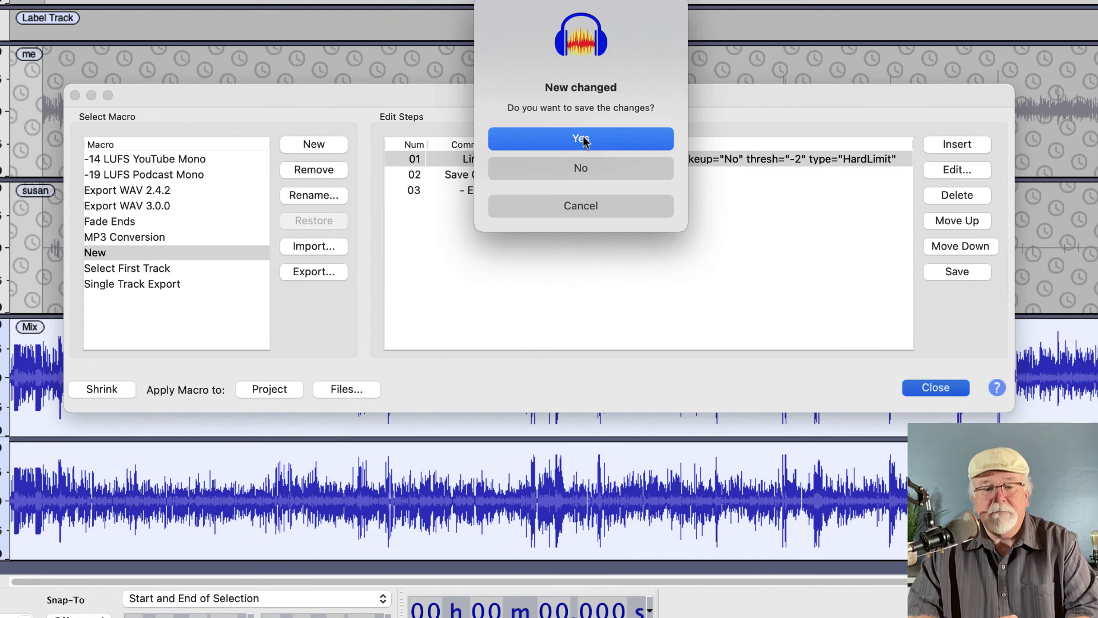
left_click(583, 141)
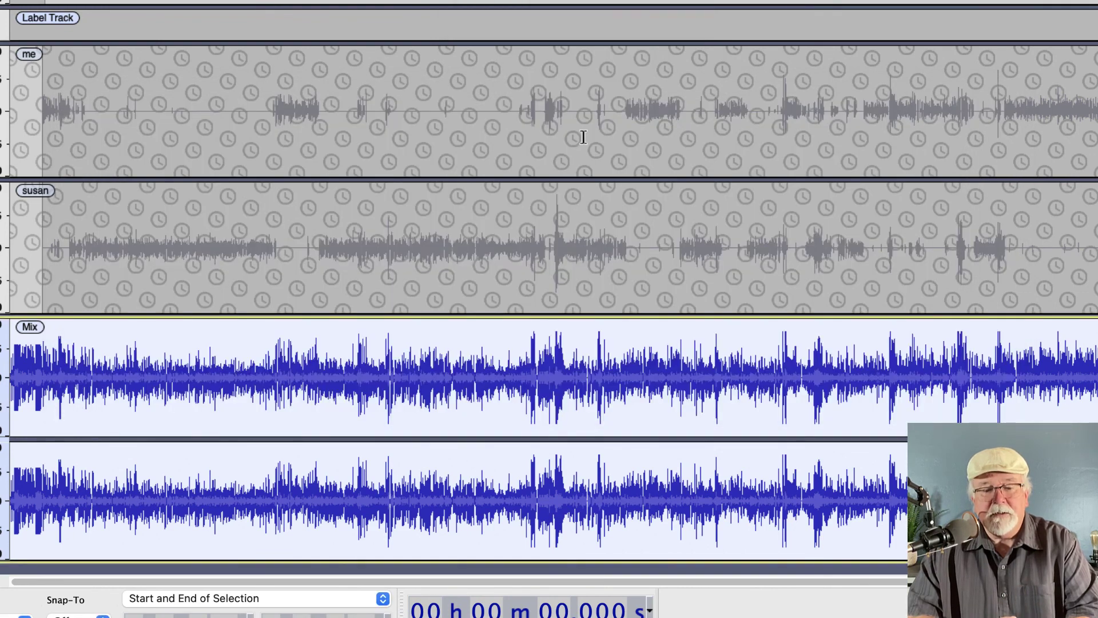